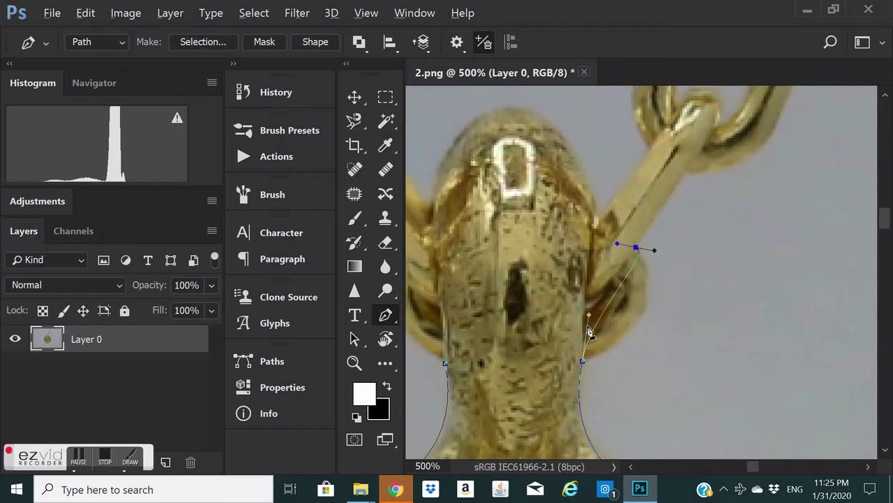
Trace the Pen path up the outer edge of the right chain's narrow connecting link and lowest oval link.
scroll(642, 272, "up", 2)
scroll(628, 270, "right", 2)
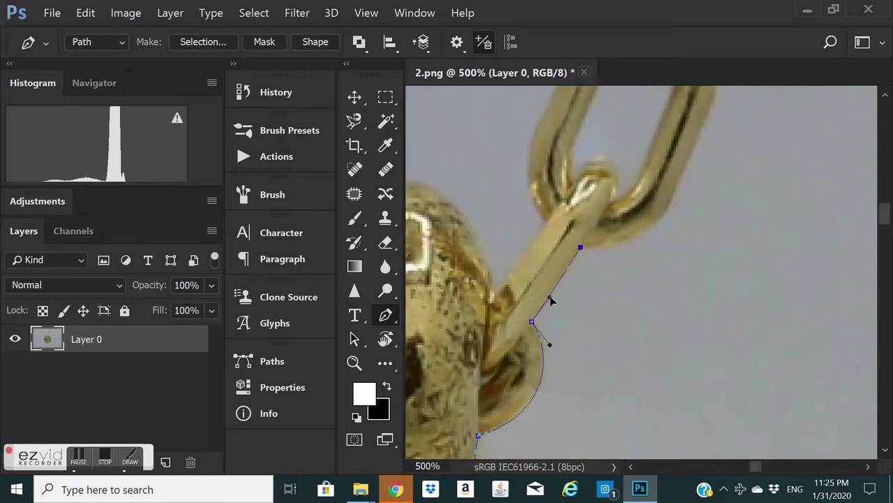
left_click(553, 289)
scroll(628, 276, "up", 2)
scroll(632, 273, "right", 1)
scroll(621, 301, "up", 2)
scroll(621, 300, "right", 2)
left_click(596, 242)
scroll(587, 251, "up", 2)
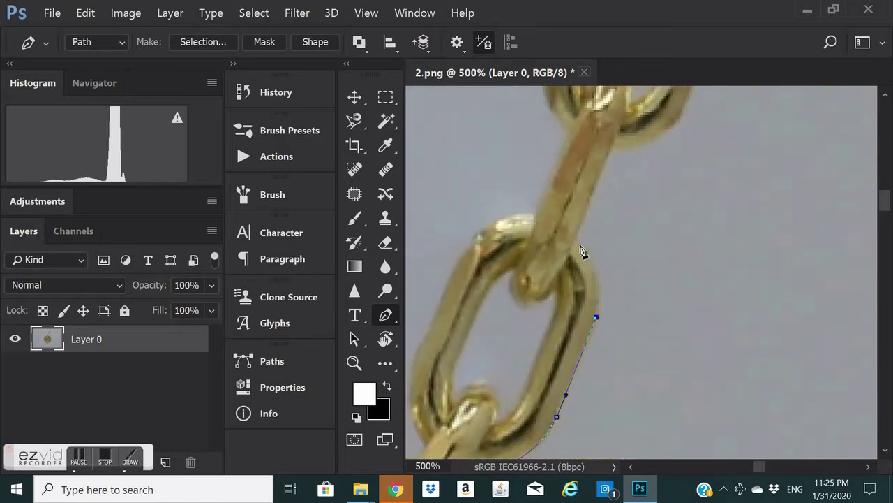
Continue the path around the top of the right chain's lowest oval link and up the outer edge of its second oval link.
scroll(600, 256, "up", 2)
left_click(591, 293)
scroll(614, 273, "up", 2)
scroll(640, 256, "right", 1)
left_click(640, 255)
scroll(631, 241, "up", 2)
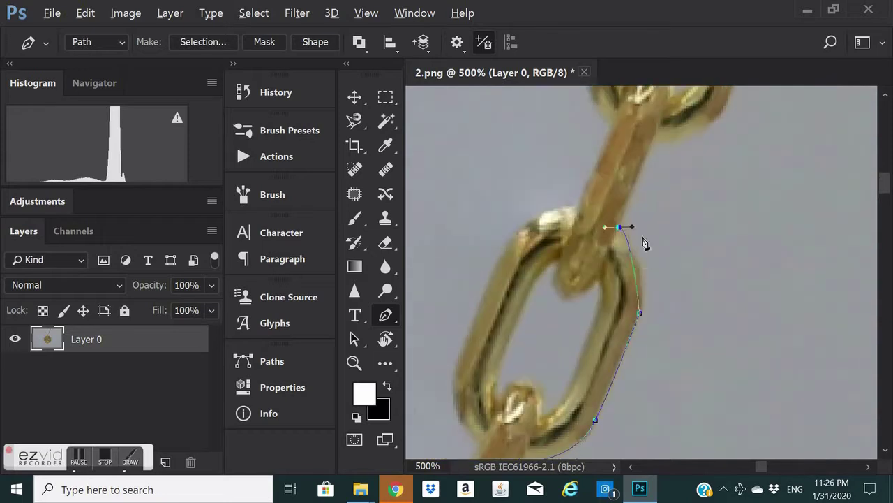
left_click(631, 235)
Trace the path up the outer edge of the right chain's third oval link to the narrow link above it.
scroll(649, 260, "down", 2)
scroll(649, 261, "up", 1)
scroll(610, 244, "up", 1)
scroll(638, 245, "up", 2)
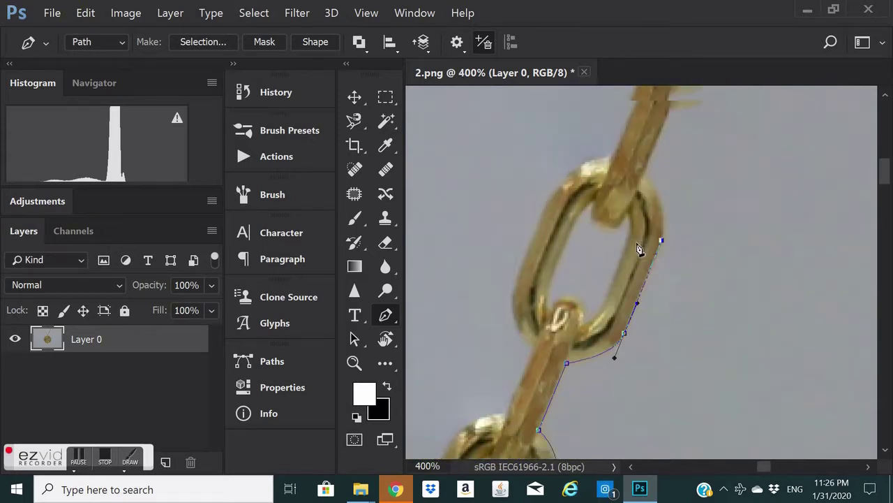
left_click_drag(647, 208, 702, 208)
scroll(651, 218, "up", 1)
scroll(670, 300, "up", 1)
left_click(670, 285)
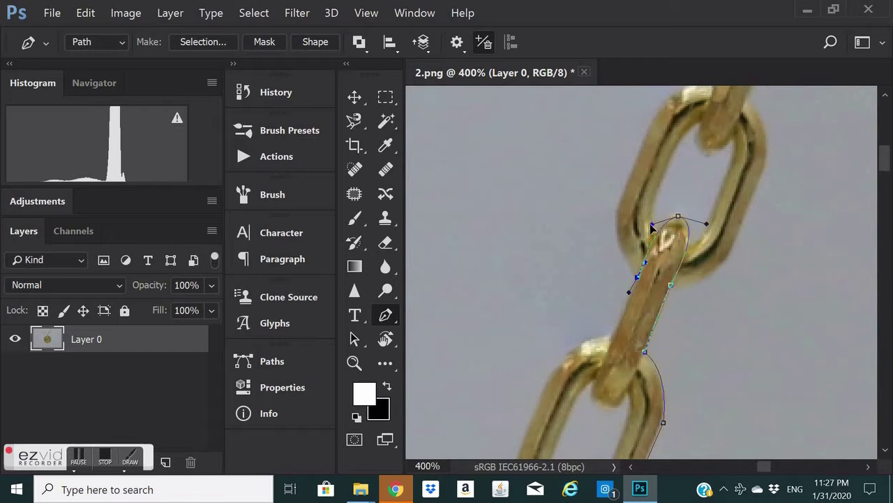
Turn the path around the narrow link's upper end and run it down the inner edge of the right chain's third oval link.
scroll(651, 224, "down", 1)
left_click(660, 136)
scroll(649, 209, "down", 1)
left_click(642, 253)
scroll(638, 244, "down", 1)
left_click(630, 236)
scroll(593, 234, "down", 2)
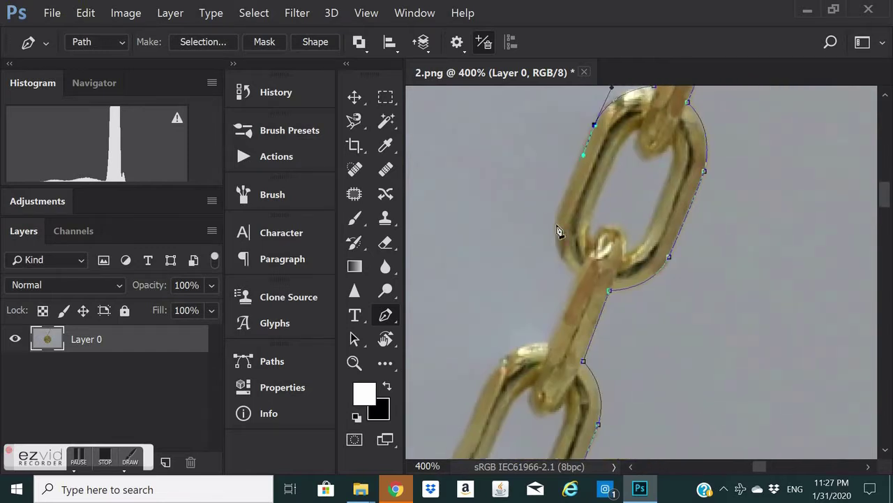
Continue the path down the inner edge of the right chain's lower links and over the rounded top of the pendant bail.
scroll(559, 230, "down", 1)
scroll(546, 242, "down", 1)
scroll(578, 209, "left", 2)
scroll(561, 207, "down", 1)
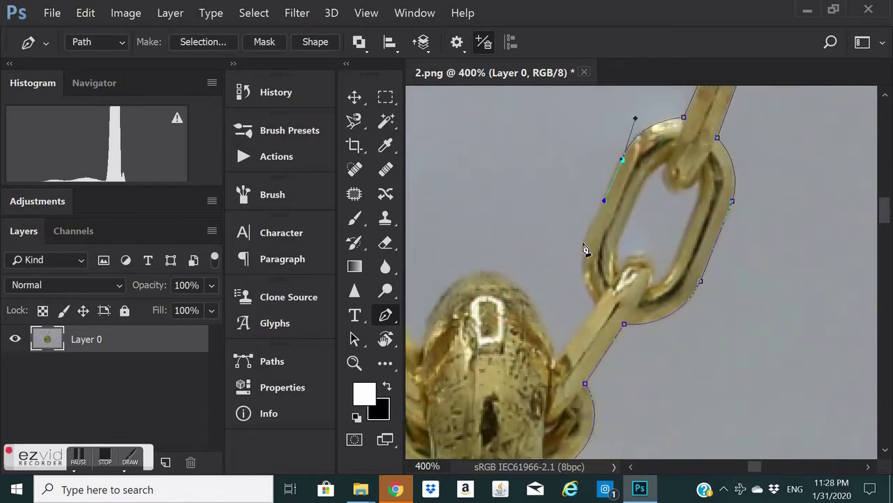
scroll(558, 300, "down", 1)
left_click_drag(570, 296, 549, 259)
scroll(513, 219, "left", 1)
scroll(552, 227, "left", 3)
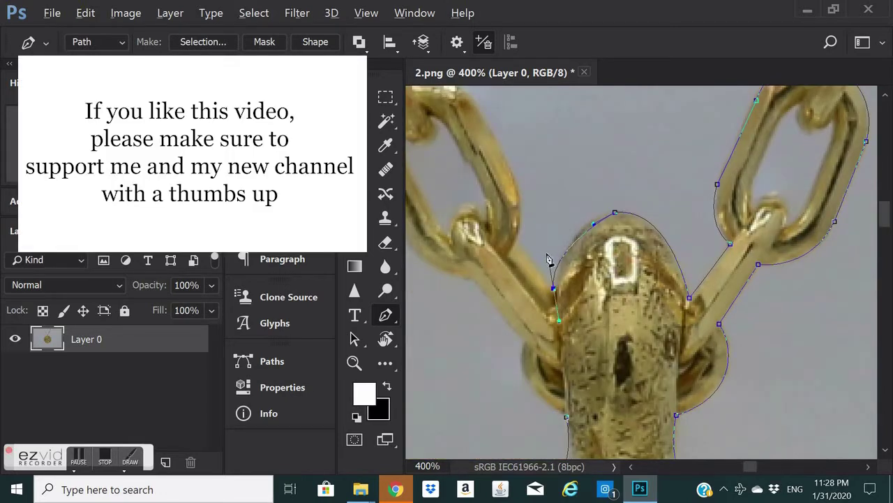
Trace the path from the bail up the inner edge of the left chain's connecting link and lowest oval link.
left_click_drag(580, 207, 565, 232)
scroll(572, 259, "left", 1)
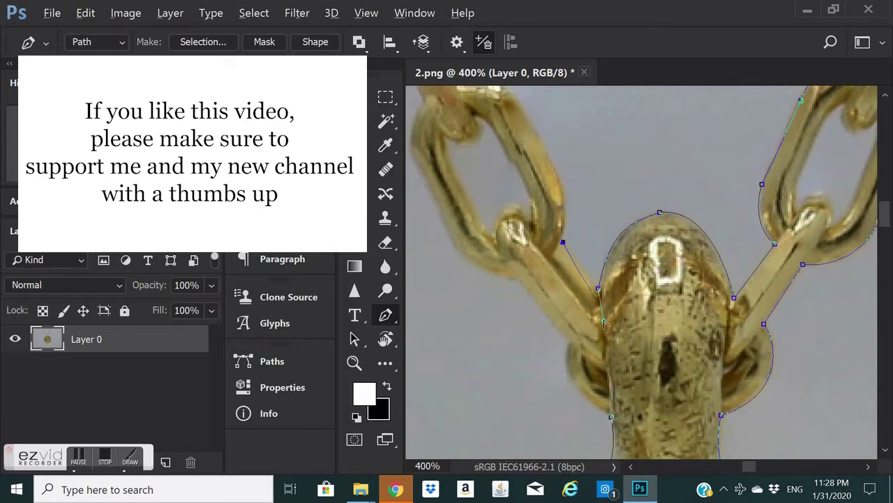
scroll(556, 242, "up", 2)
scroll(565, 248, "up", 2)
scroll(556, 230, "left", 1)
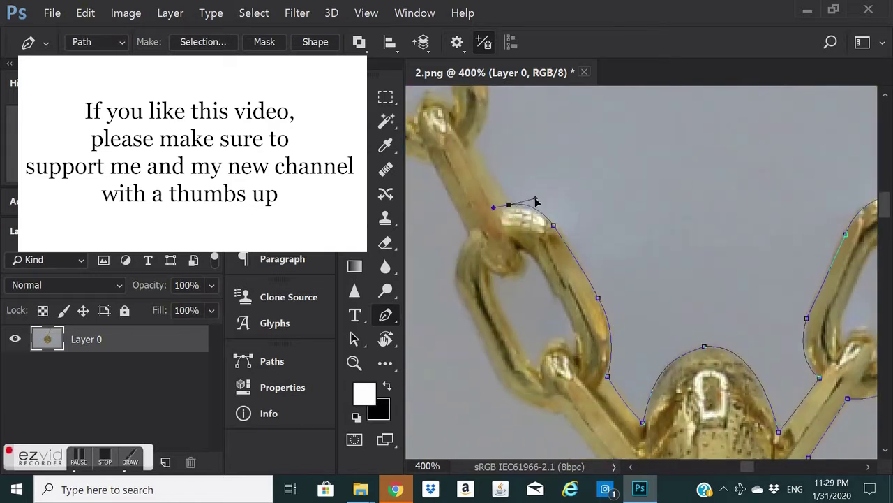
Extend the path up the inner edge of the left chain's second and third oval links.
scroll(536, 202, "left", 1)
scroll(531, 209, "right", 2)
scroll(524, 223, "up", 2)
scroll(524, 223, "left", 1)
scroll(506, 249, "right", 1)
key("ctrl+z")
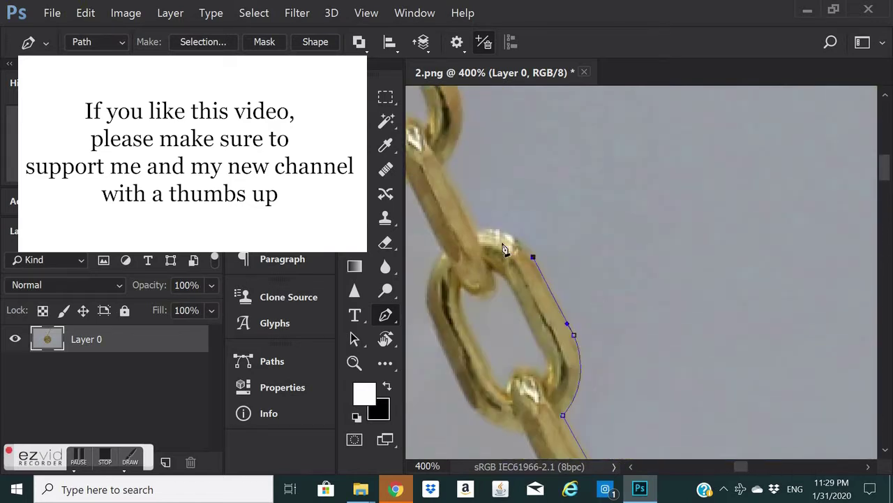
Carry the path across the top of the left chain's third oval link and down that link's outer edge.
left_click(514, 223)
scroll(514, 223, "left", 2)
left_click(542, 315)
scroll(542, 315, "down", 2)
left_click(534, 200)
scroll(535, 199, "left", 2)
left_click_drag(613, 241, 591, 246)
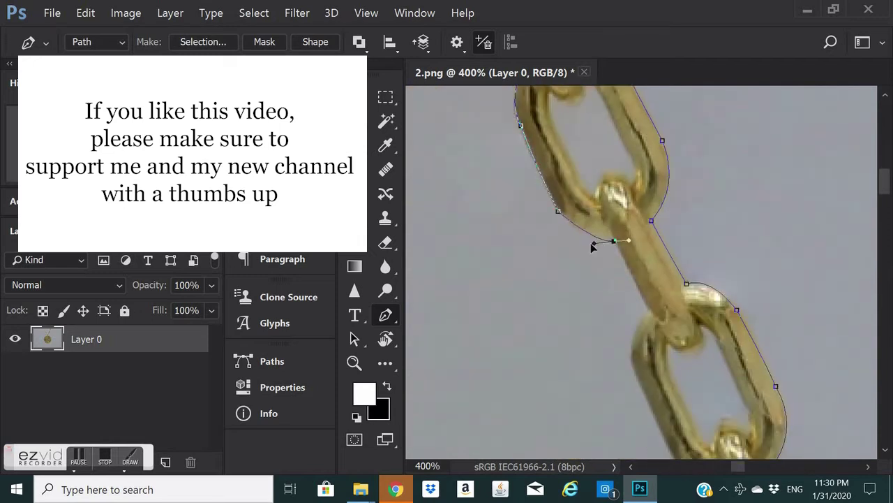
Trace the path down the outer edge of the left chain's lower links and close it at the neck of the bail.
scroll(592, 223, "left", 1)
scroll(551, 181, "right", 1)
key("ctrl+z")
scroll(635, 325, "down", 2)
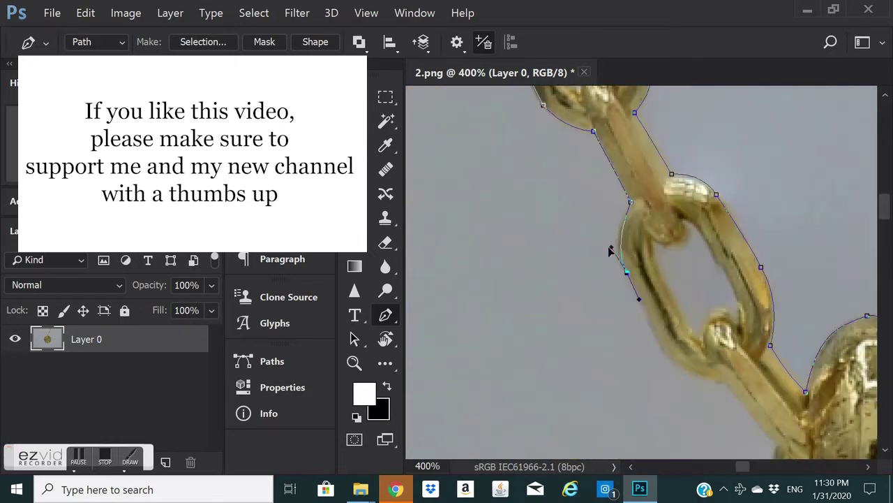
scroll(632, 314, "down", 2)
left_click_drag(637, 316, 656, 321)
scroll(630, 258, "right", 2)
scroll(601, 220, "down", 2)
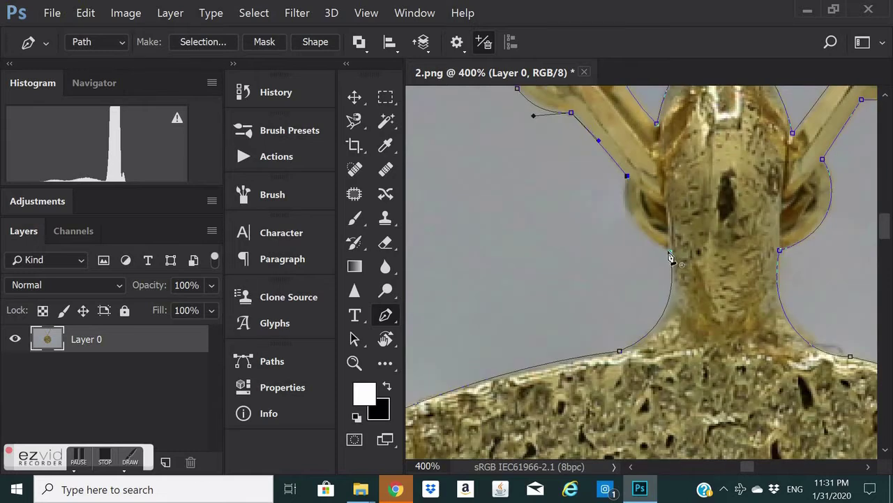
scroll(733, 289, "down", 4)
Draw closed paths around the inner openings of the right chain's three lowest oval links.
scroll(656, 101, "up", 7)
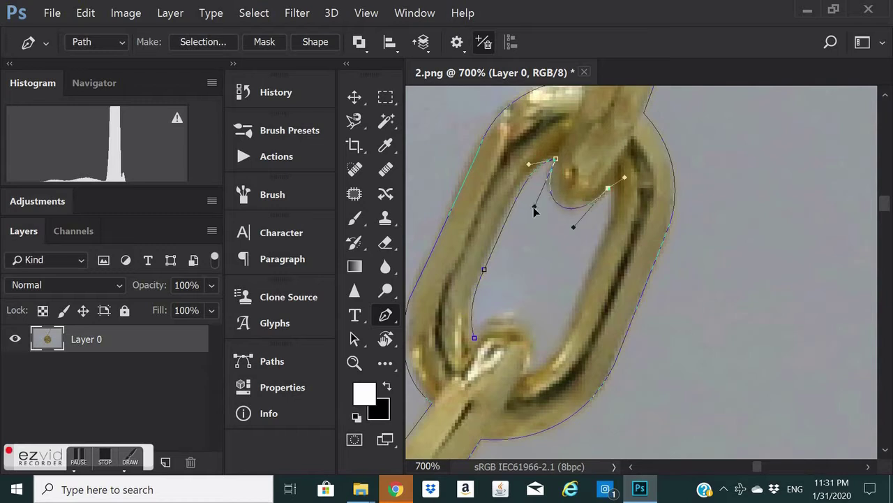
scroll(453, 379, "down", 1)
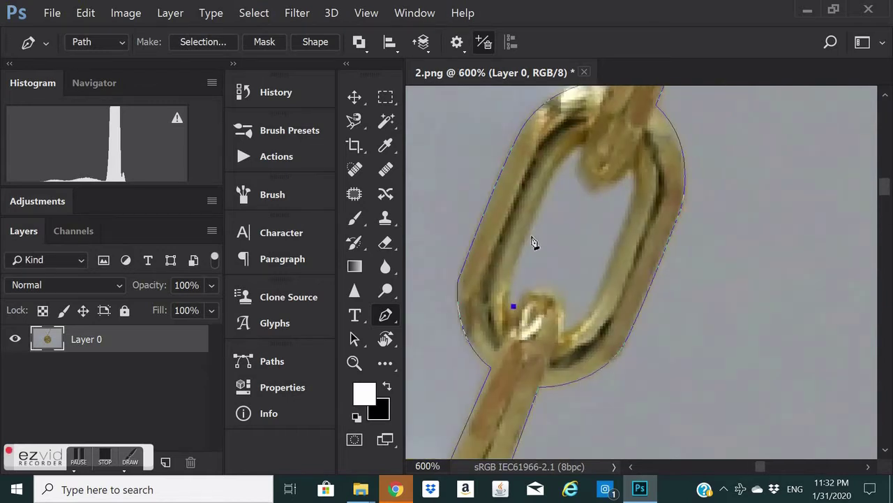
scroll(533, 243, "up", 2)
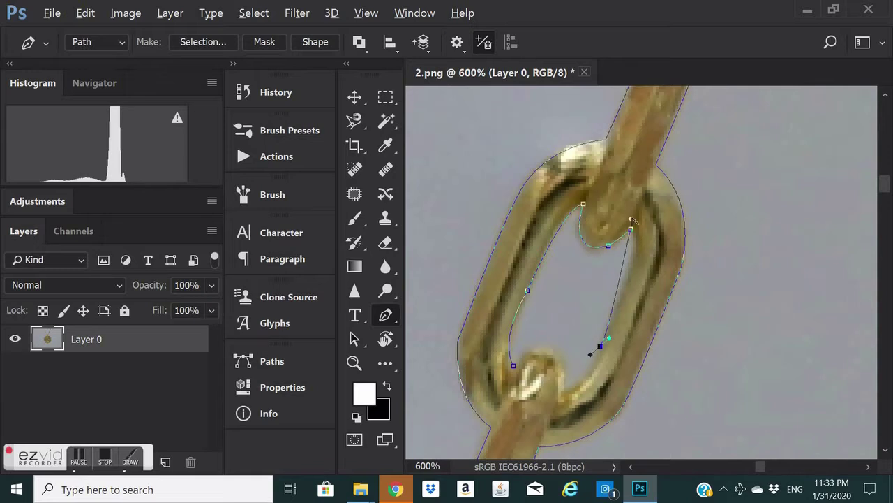
left_click_drag(599, 342, 552, 416)
left_click_drag(546, 284, 534, 299)
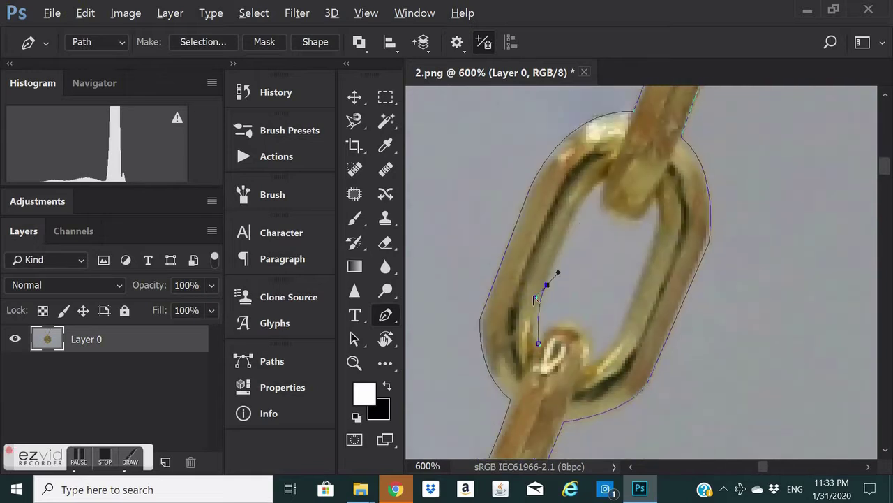
left_click(600, 178)
left_click_drag(633, 222, 609, 224)
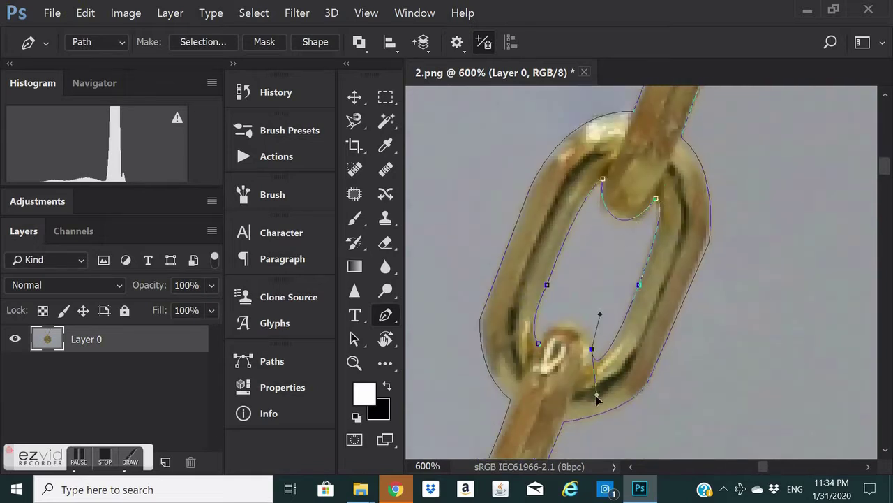
Draw closed paths around the inner openings of the left chain's three lowest oval links.
scroll(531, 373, "down", 3)
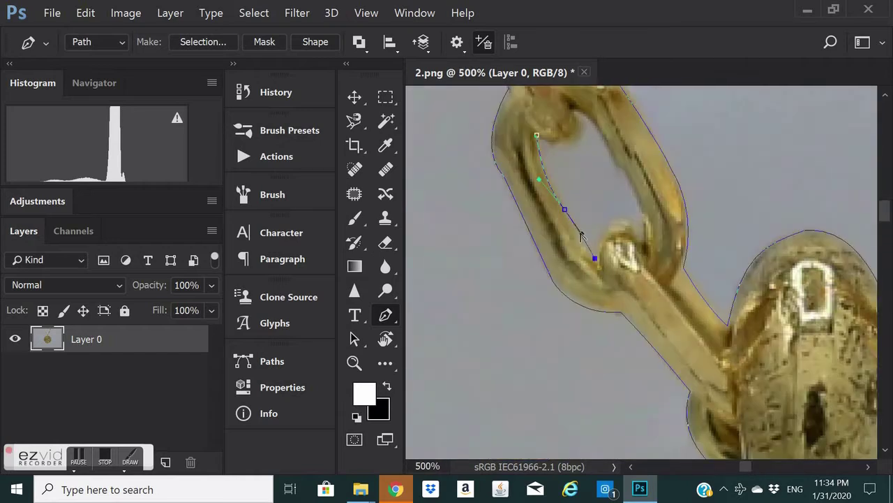
scroll(568, 242, "up", 3)
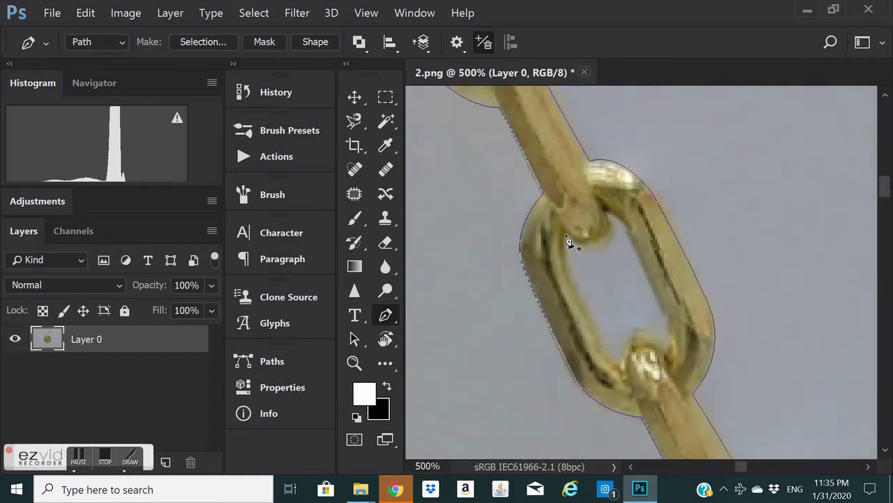
left_click_drag(661, 338, 672, 367)
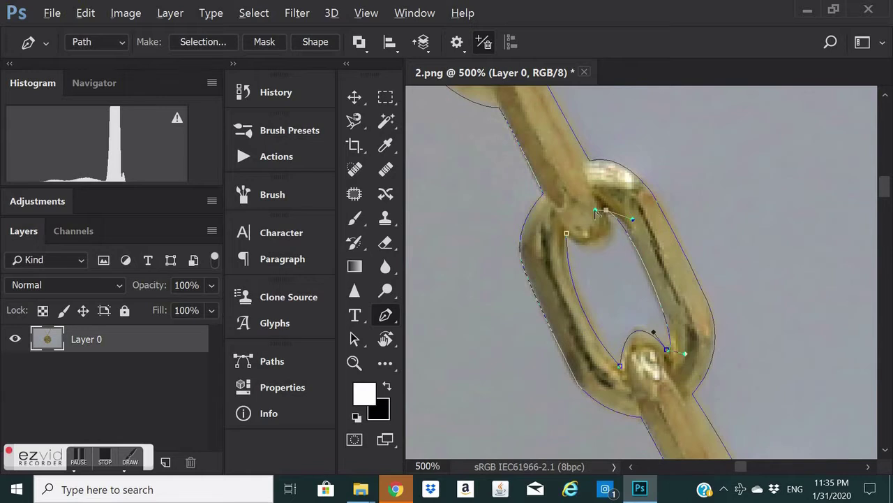
scroll(569, 277, "down", 1)
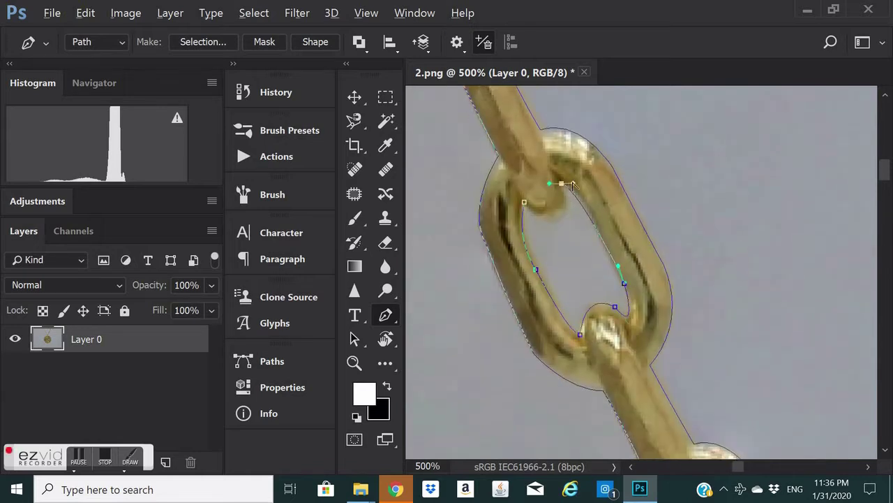
left_click(527, 207)
Create a new empty layer above Layer 0.
scroll(562, 256, "down", 5)
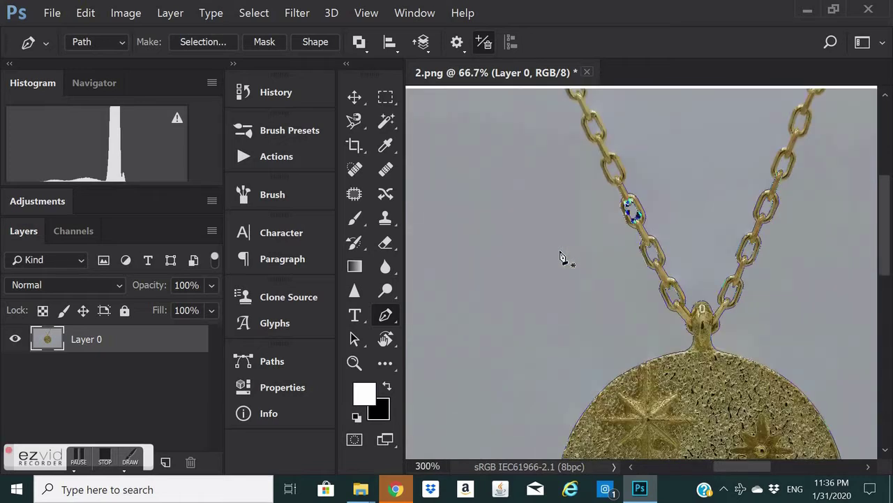
scroll(561, 256, "up", 3)
scroll(562, 257, "down", 7)
scroll(562, 257, "up", 2)
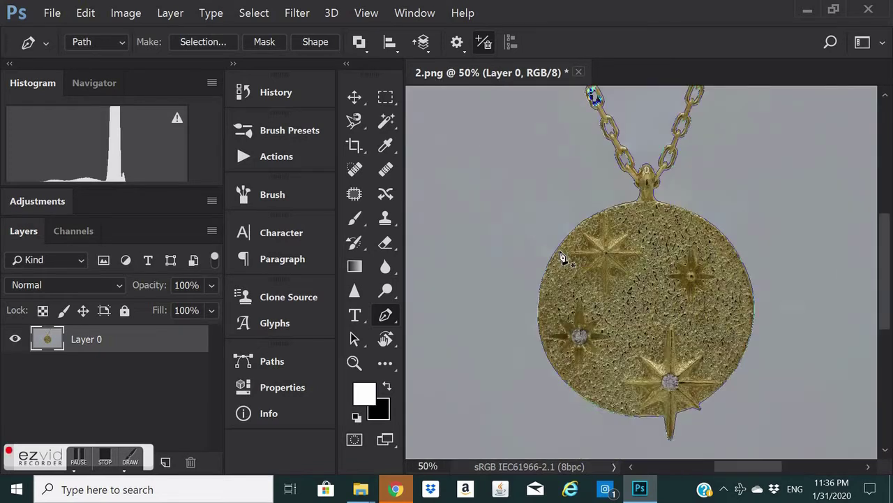
scroll(562, 257, "down", 1)
left_click(176, 399)
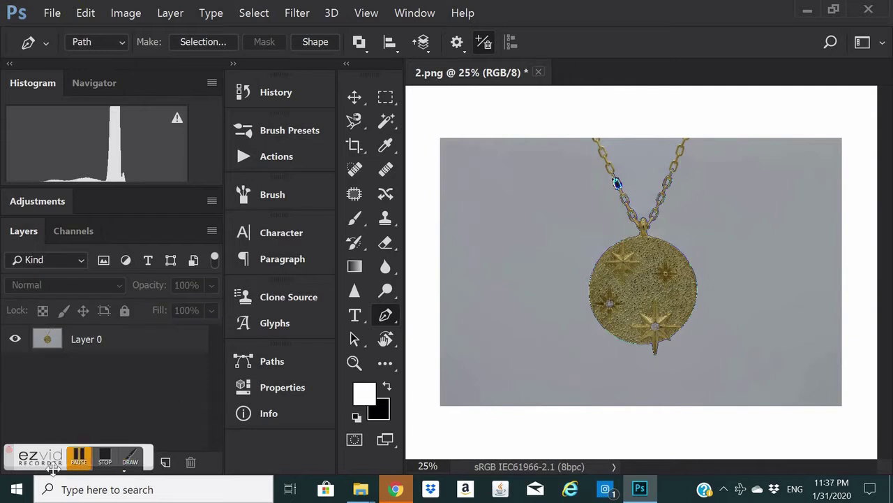
left_click_drag(30, 463, 74, 113)
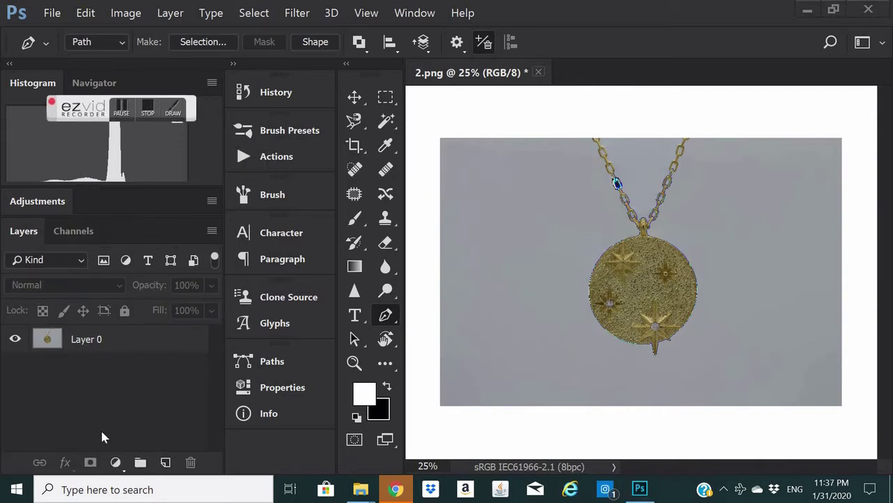
left_click(165, 462)
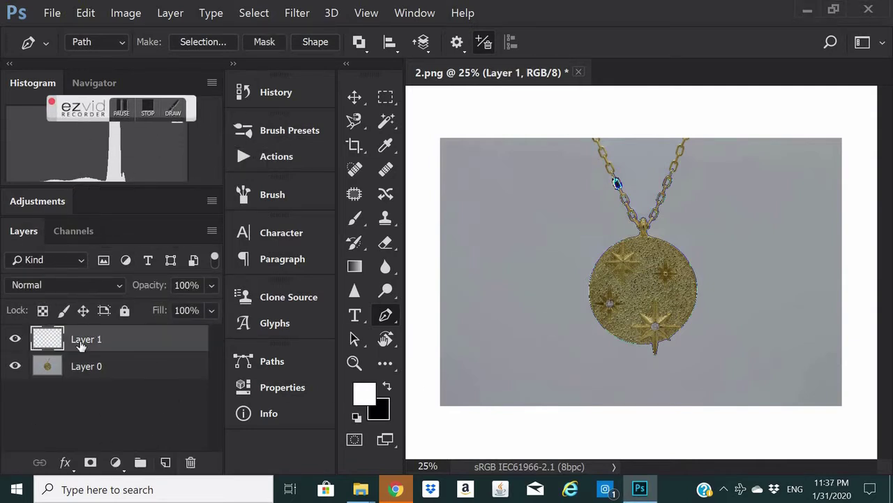
Load the work path as a selection and add it to Layer 1 as an inverted layer mask.
left_click(271, 362)
left_click(402, 447)
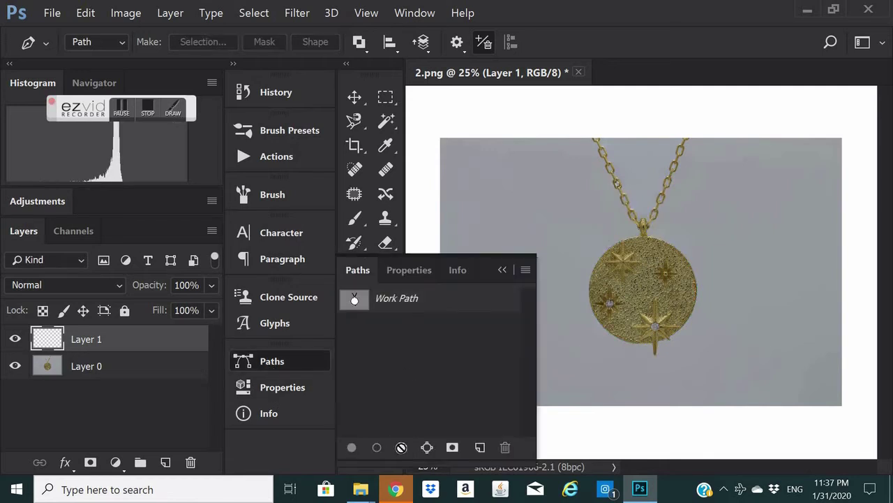
left_click(401, 446)
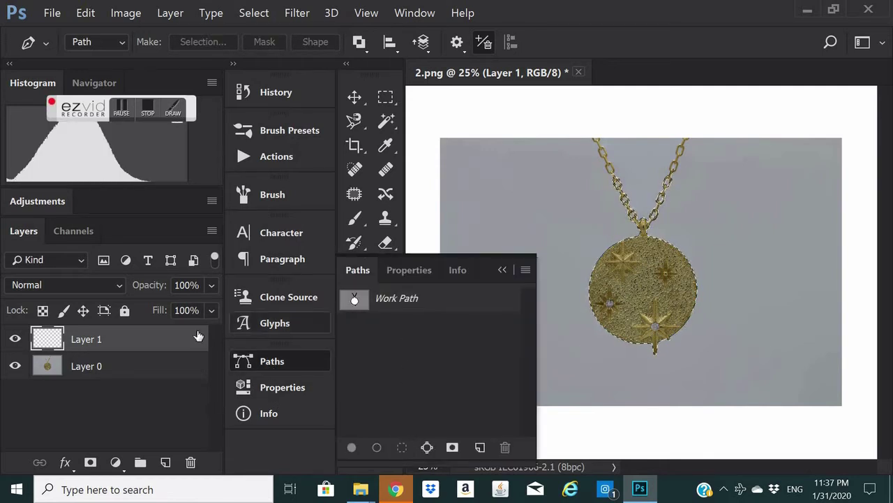
left_click(90, 462)
key("ctrl+i")
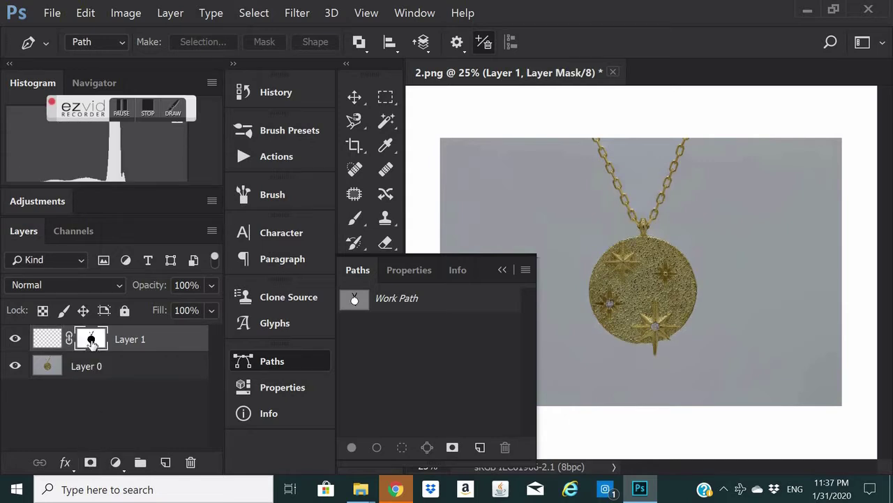
Fill the Layer 1 content, not its mask, with white.
left_click(47, 339)
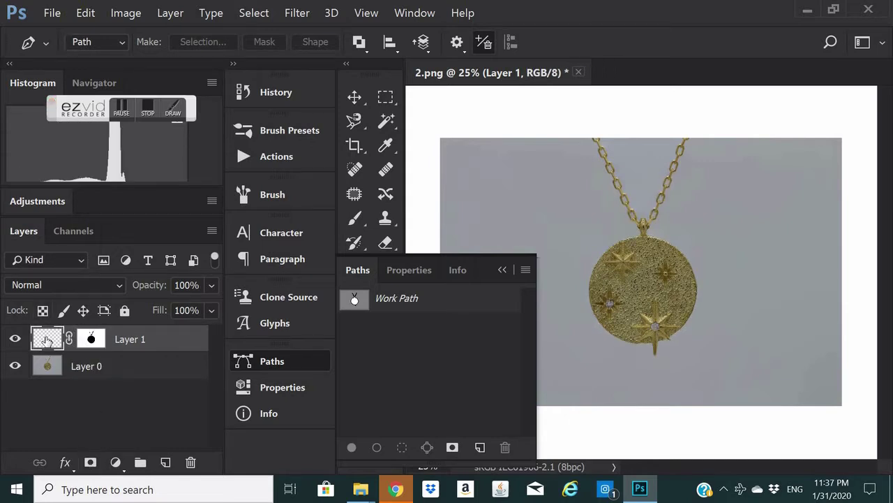
left_click(86, 12)
left_click(124, 216)
left_click(444, 123)
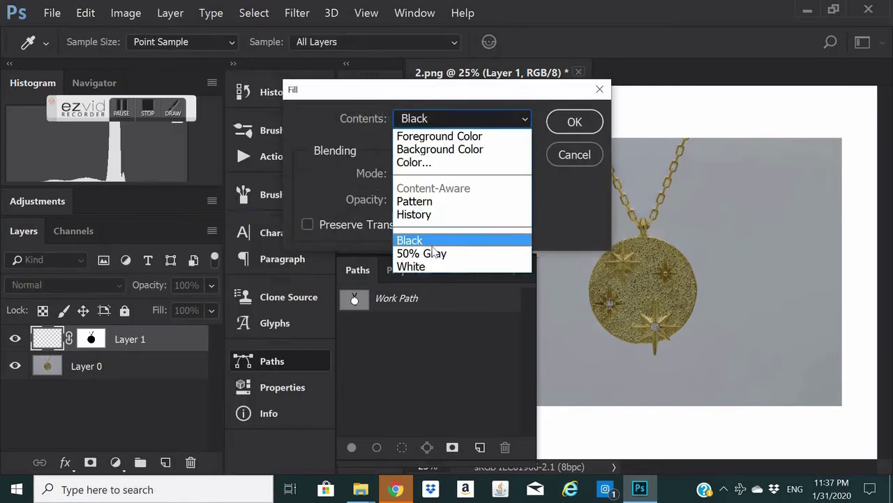
left_click(419, 266)
left_click(575, 122)
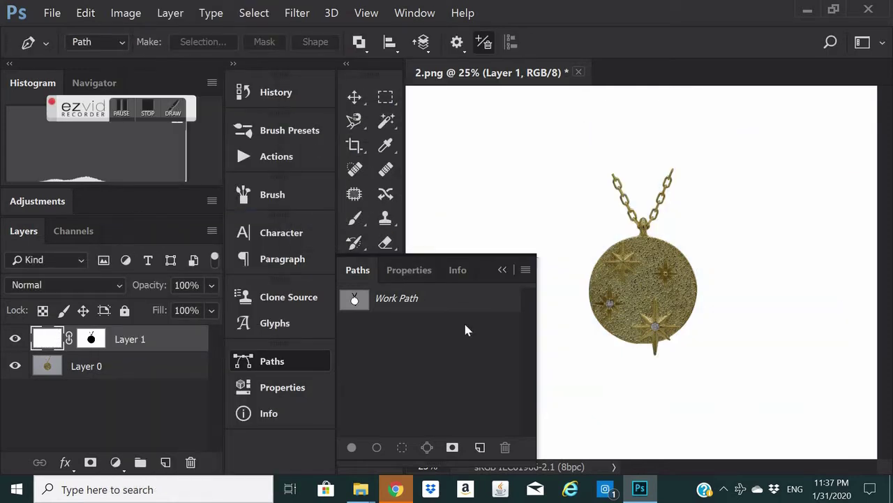
Put away the list of paths and make Layer 0 the active layer.
left_click(501, 274)
left_click(36, 368)
scroll(684, 225, "up", 2)
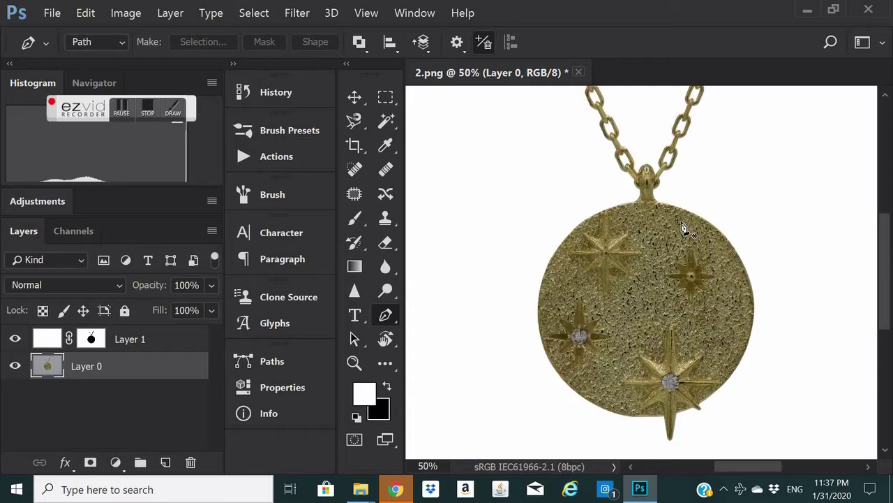
scroll(684, 227, "down", 4)
scroll(684, 229, "up", 1)
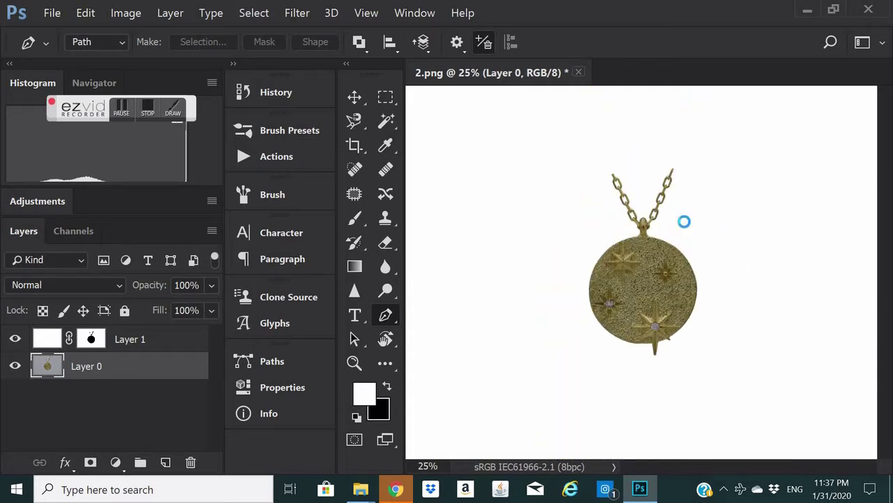
Save a copy of the image as a PNG named 222222 in the Non Edited folder.
key("ctrl+shift+s")
type("2")
left_click(266, 275)
left_click(209, 259)
type("222")
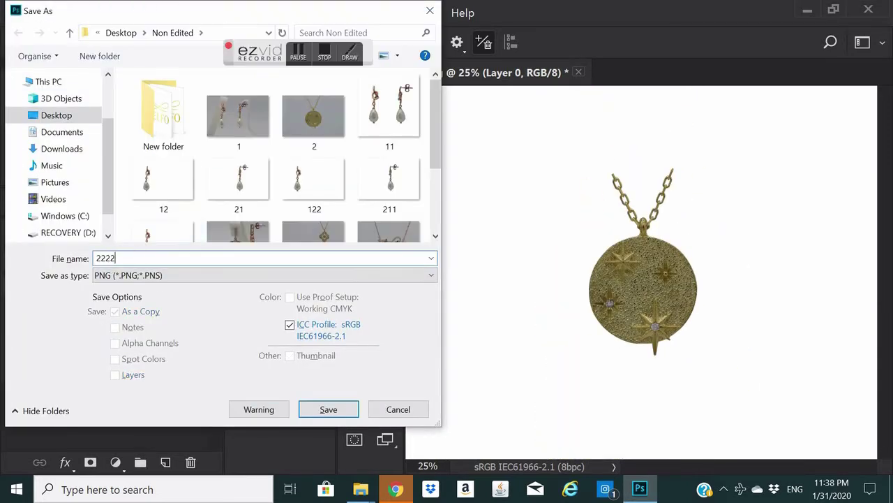
type("22")
key("Return")
Bring the saved 222222.png from the file browser into Photoshop and close the 2.png document.
mouse_move(361, 489)
left_click(319, 425)
left_click_drag(176, 355, 500, 140)
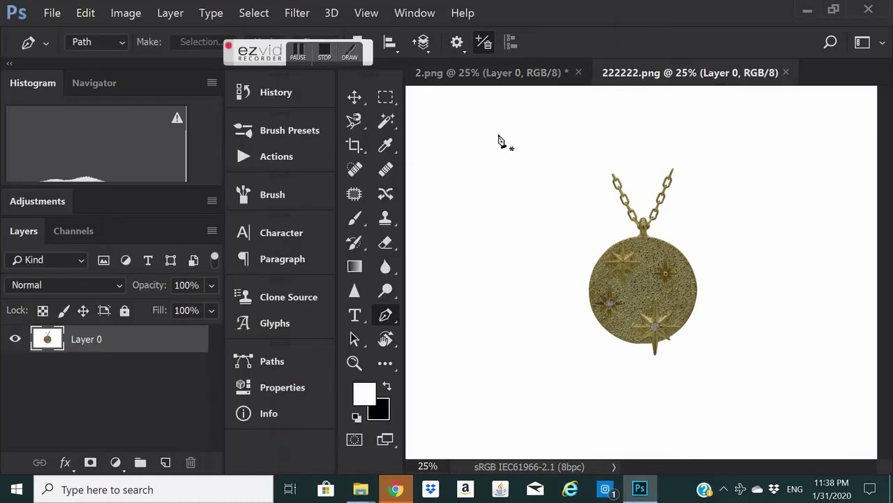
left_click(578, 72)
Paint over the dark pits on the pendant's bail with sampled gold, using a 24 px brush at 62% opacity.
scroll(768, 333, "up", 5)
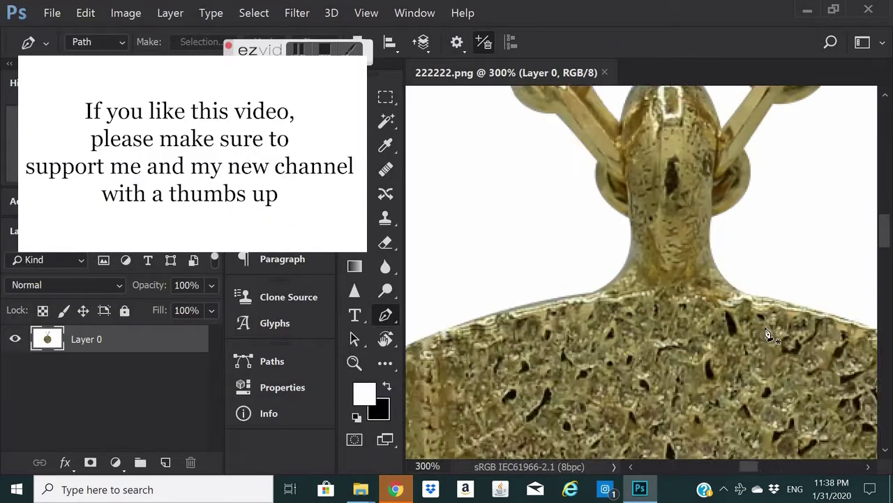
scroll(764, 333, "up", 1)
key("b")
scroll(535, 313, "up", 2)
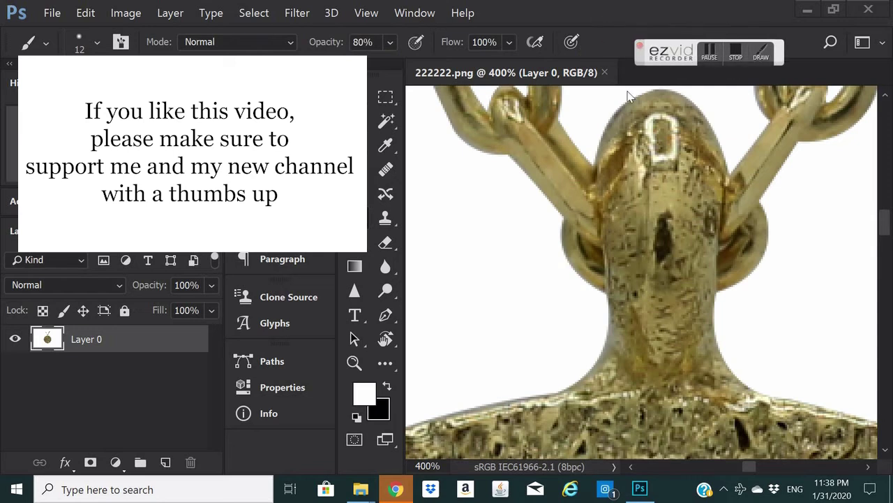
left_click_drag(317, 44, 306, 44)
left_click(668, 192, "alt")
scroll(656, 193, "right", 2)
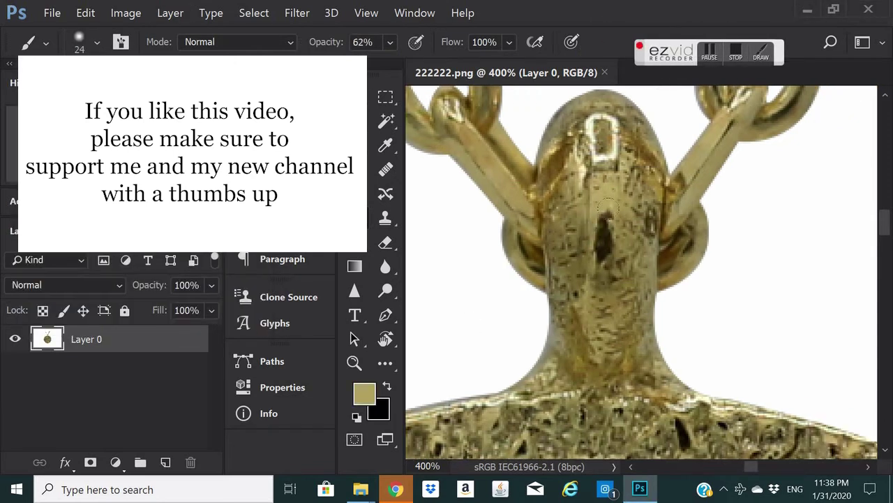
mouse_move(640, 193)
left_mouse_down()
mouse_move(600, 251)
mouse_move(628, 210)
mouse_move(607, 342)
mouse_move(569, 327)
mouse_move(646, 196)
left_mouse_up()
scroll(609, 183, "up", 1)
Smooth the dark marks around the highlight on the upper bail with a 14 px brush.
key("bracketleft")
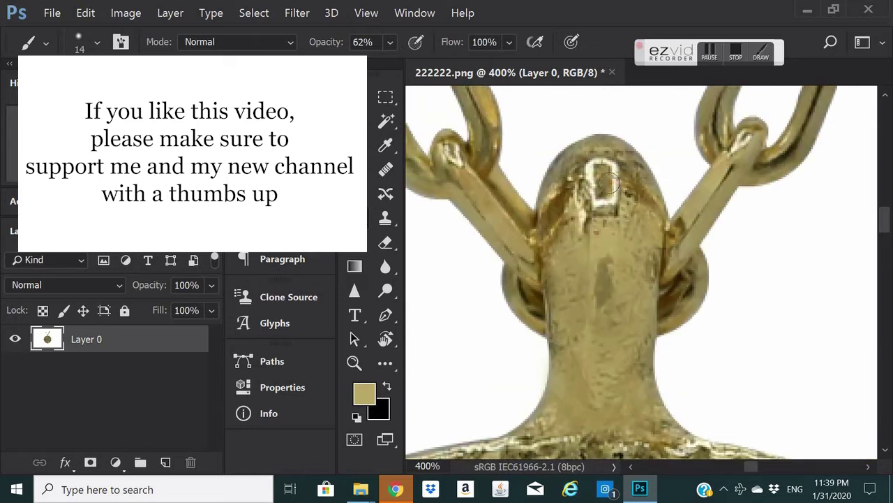
mouse_move(563, 180)
left_mouse_down()
mouse_move(573, 160)
mouse_move(610, 148)
mouse_move(641, 183)
mouse_move(638, 198)
mouse_move(559, 240)
left_mouse_up()
scroll(612, 218, "left", 1)
scroll(600, 203, "down", 2)
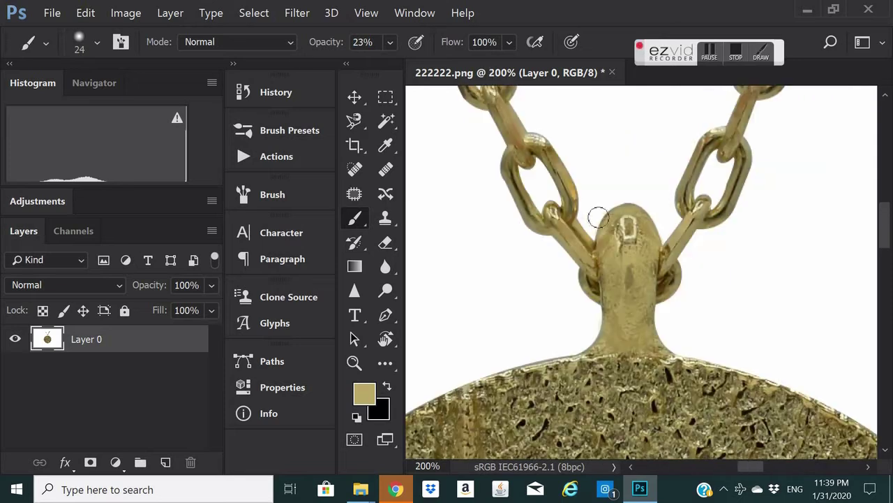
Brush over the dark streaks on the left chain's lowest oval link at 55% opacity and set the brush to 33% for its connecting link.
key("3")
key("7")
scroll(594, 215, "up", 2)
scroll(530, 238, "up", 1)
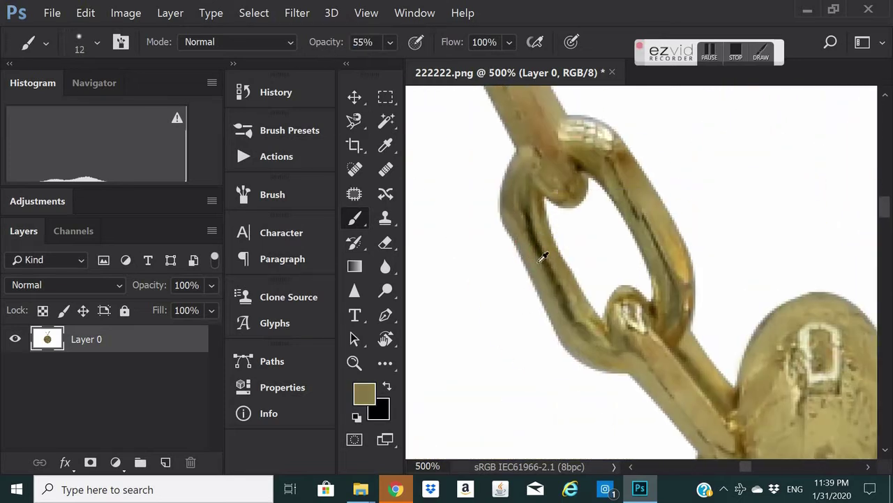
mouse_move(543, 258)
left_mouse_down()
mouse_move(525, 232)
mouse_move(580, 355)
mouse_move(526, 200)
left_mouse_up()
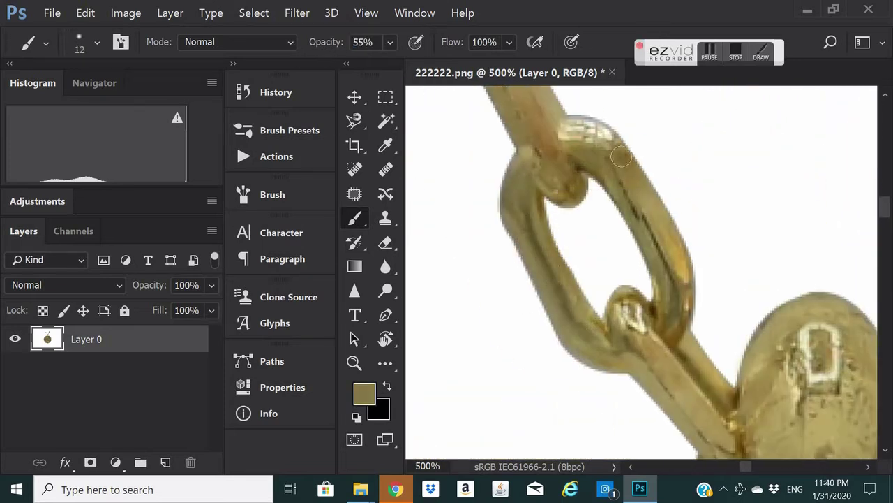
mouse_move(621, 158)
left_mouse_down()
mouse_move(661, 250)
mouse_move(668, 307)
left_mouse_up()
scroll(668, 307, "down", 2)
left_click_drag(313, 42, 298, 44)
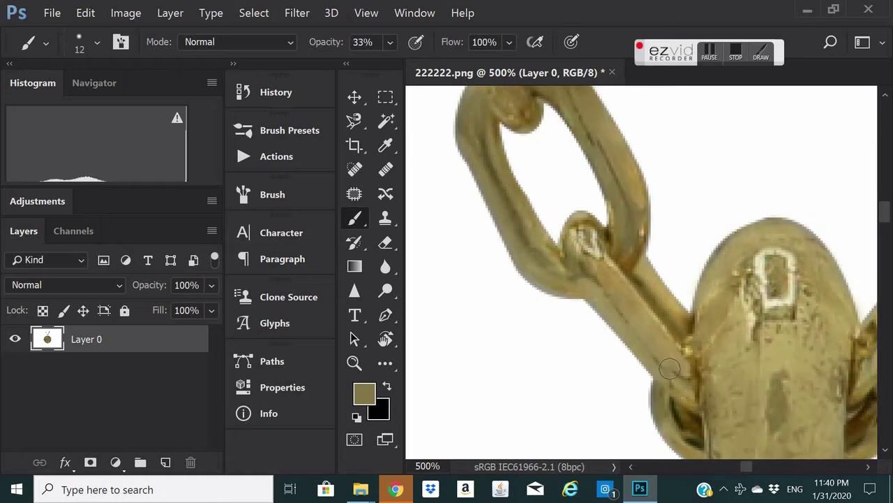
Paint out the dark streaks on both sides of the left chain's second oval link with the brush at 54% opacity.
scroll(669, 369, "up", 3)
key("5")
key("4")
mouse_move(553, 229)
left_mouse_down()
mouse_move(584, 322)
mouse_move(630, 377)
left_mouse_up()
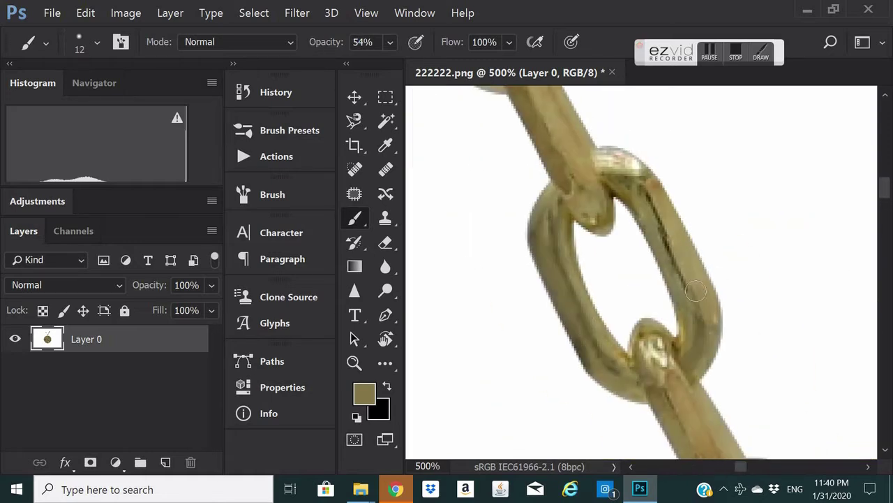
mouse_move(696, 291)
left_mouse_down()
mouse_move(627, 179)
mouse_move(677, 262)
left_mouse_up()
mouse_move(601, 357)
left_mouse_down()
mouse_move(575, 307)
mouse_move(555, 209)
left_mouse_up()
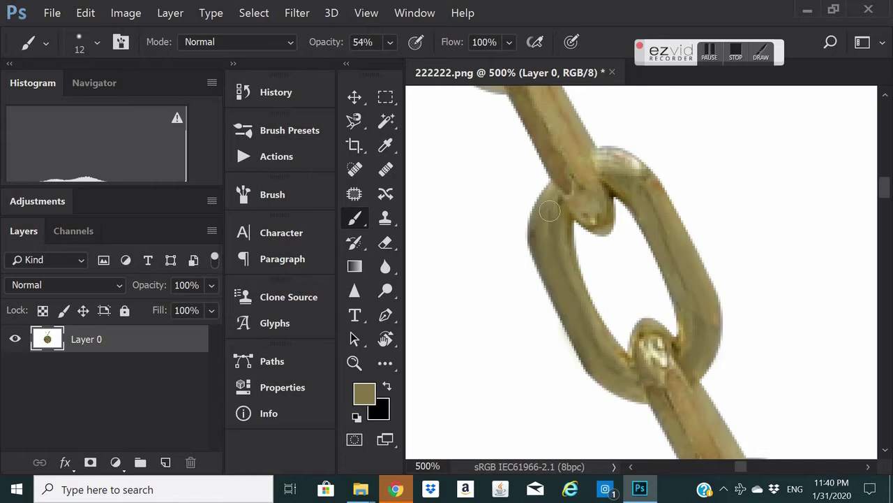
Smooth the dark streaks along both sides of the left chain's topmost oval link with the 12 px brush.
scroll(554, 210, "up", 2)
scroll(549, 274, "down", 3)
left_click_drag(549, 274, 536, 186)
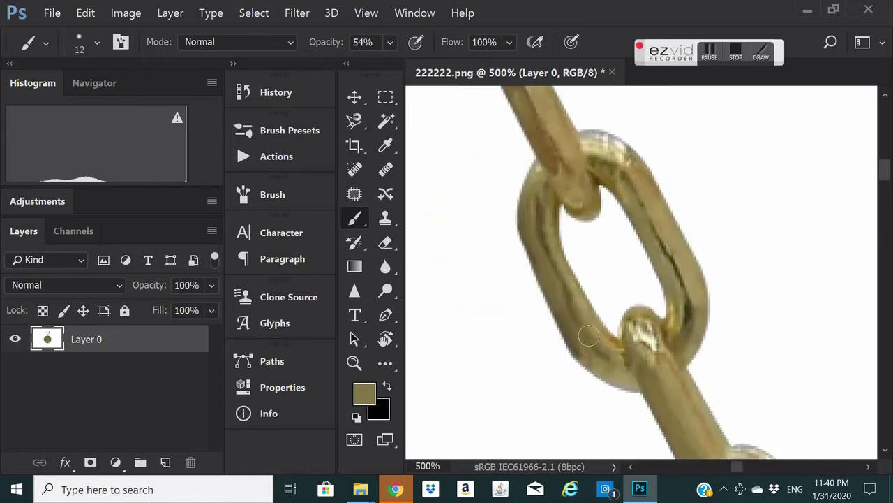
mouse_move(676, 342)
left_mouse_down()
mouse_move(686, 299)
mouse_move(632, 188)
left_mouse_up()
scroll(606, 179, "up", 2)
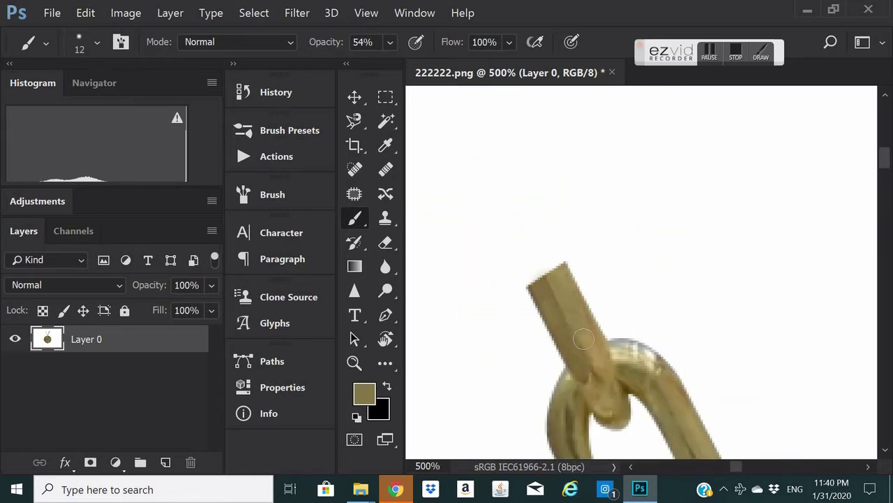
Paint over the dark streaks on the right chain's lowest oval link with the brush at 62% opacity.
scroll(622, 419, "down", 2)
scroll(622, 419, "down", 1)
scroll(583, 352, "up", 2)
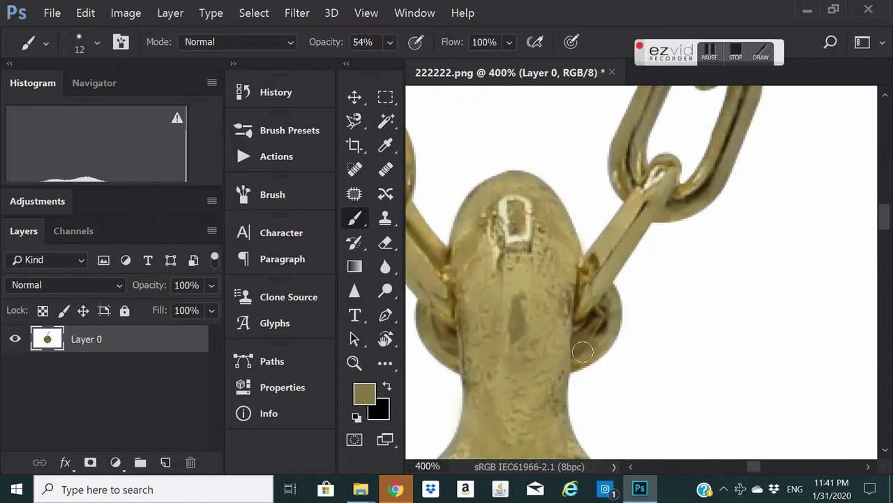
scroll(565, 340, "up", 1)
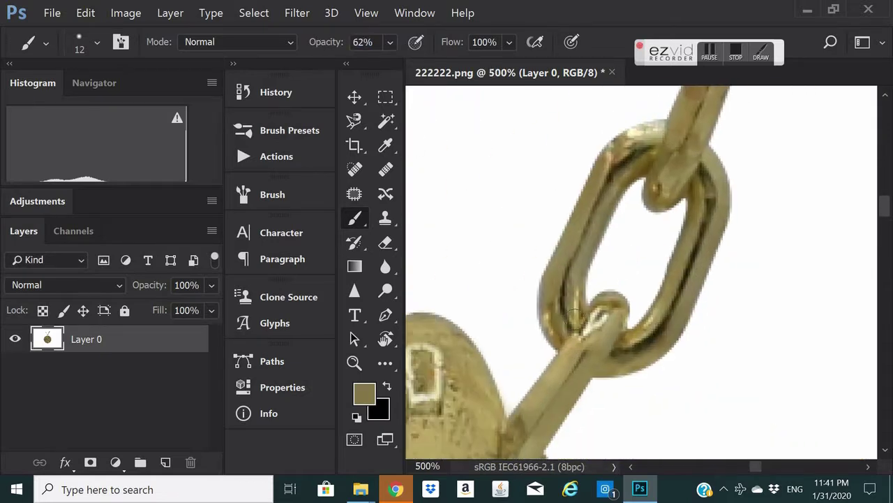
mouse_move(608, 180)
left_mouse_down()
mouse_move(698, 179)
mouse_move(707, 220)
mouse_move(665, 321)
mouse_move(576, 368)
left_mouse_up()
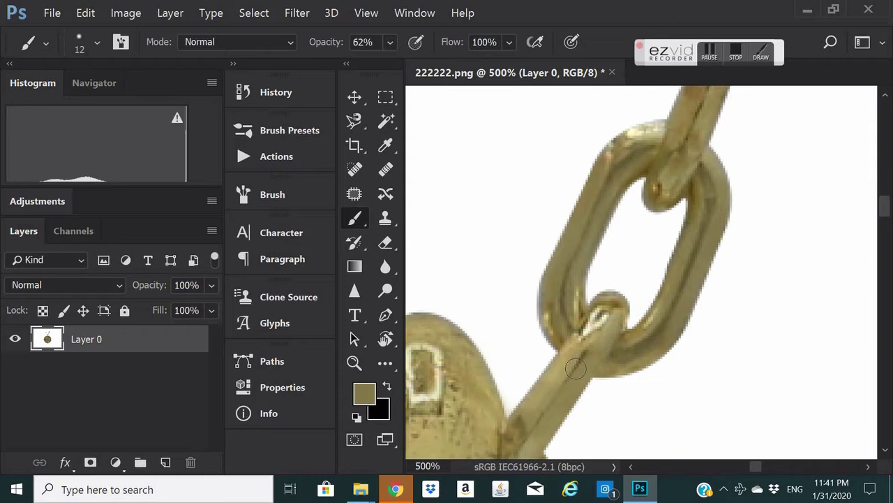
Smooth the blemishes on the right chain's connecting links and middle oval link with the 12 px gold brush.
scroll(577, 352, "up", 3)
mouse_move(652, 206)
left_mouse_down()
mouse_move(651, 235)
mouse_move(602, 306)
left_mouse_up()
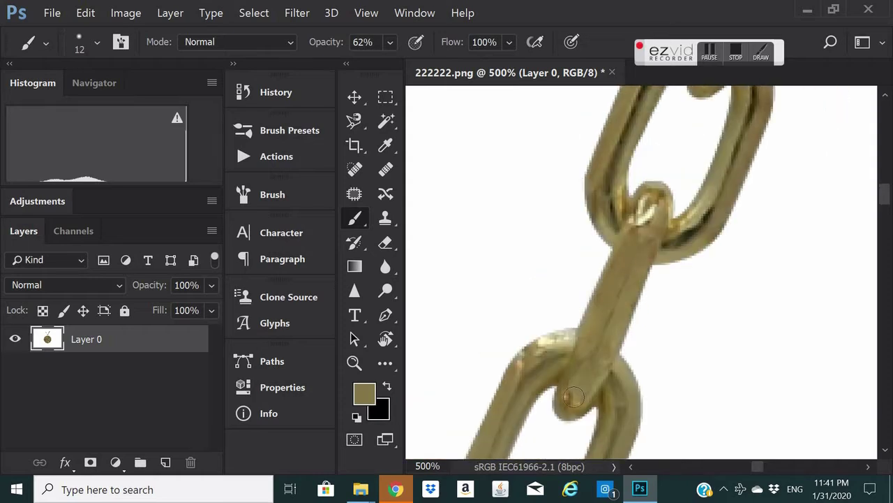
scroll(572, 396, "down", 3)
mouse_move(520, 349)
left_mouse_down()
mouse_move(600, 162)
mouse_move(510, 328)
mouse_move(576, 168)
mouse_move(577, 348)
mouse_move(529, 382)
left_mouse_up()
scroll(577, 168, "right", 2)
scroll(530, 381, "up", 3)
left_click_drag(544, 326, 571, 231)
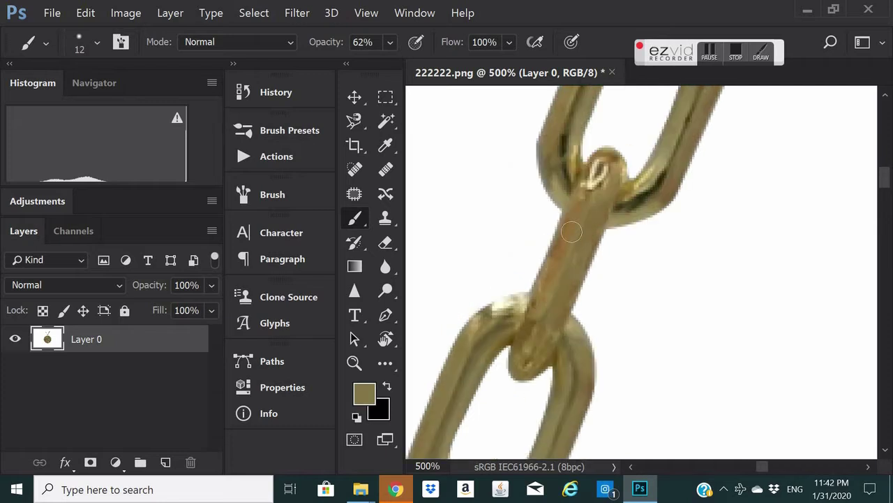
Brush out the dark streaks on the right chain's topmost oval link.
scroll(545, 328, "up", 3)
mouse_move(534, 352)
left_mouse_down()
mouse_move(542, 256)
mouse_move(582, 185)
mouse_move(649, 206)
mouse_move(625, 343)
left_mouse_up()
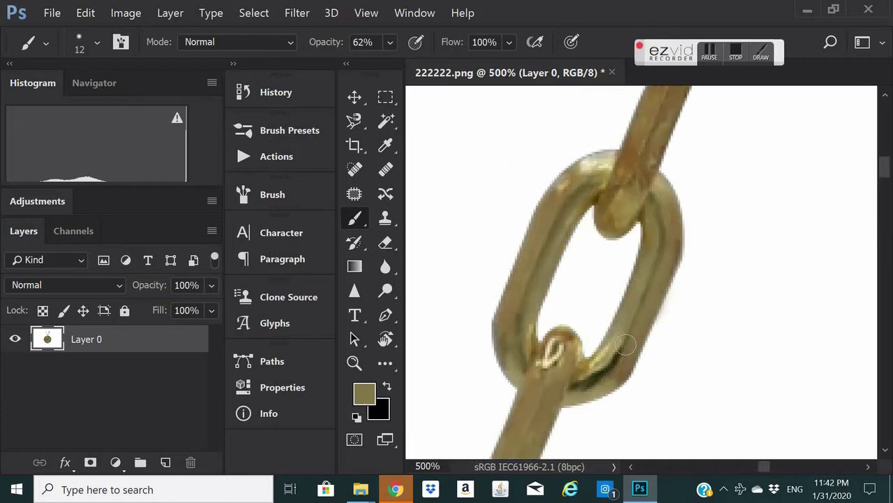
scroll(625, 344, "up", 3)
scroll(654, 268, "down", 6)
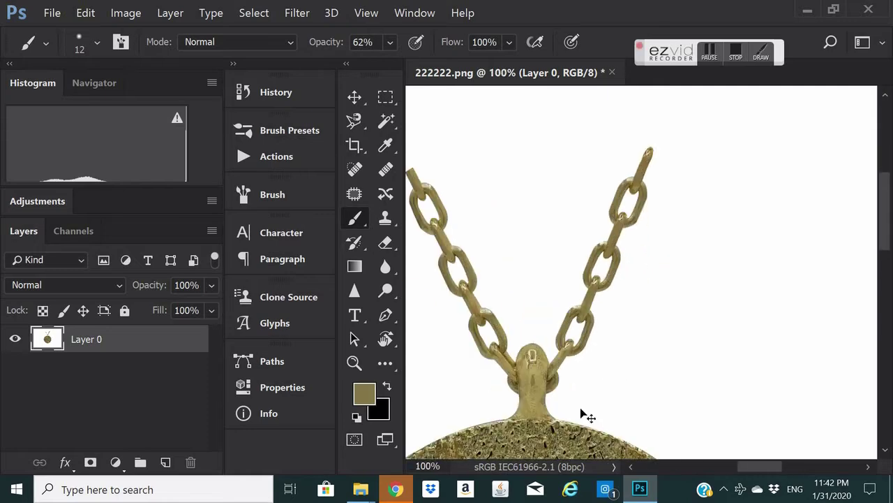
Touch up the round stone in the pendant's left star with sampled grey and a 4 px brush.
scroll(672, 309, "up", 5)
scroll(662, 303, "down", 2)
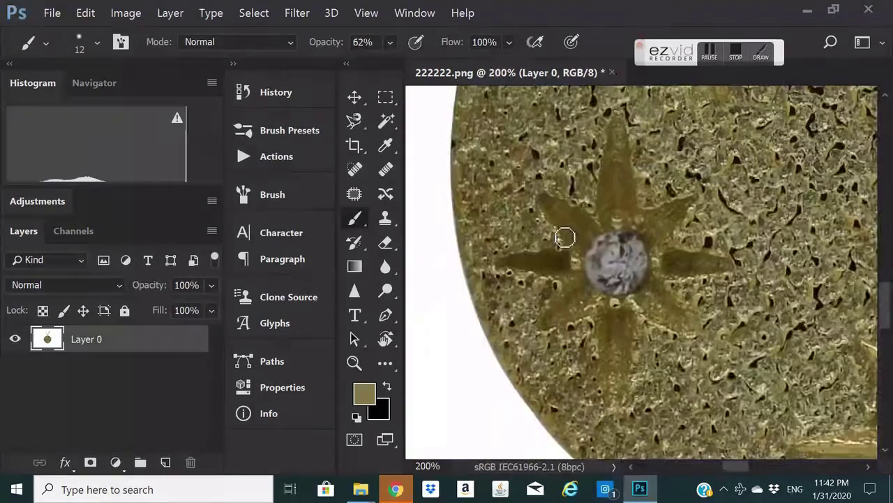
scroll(563, 241, "up", 2)
left_click(573, 255, "alt")
scroll(612, 231, "down", 6)
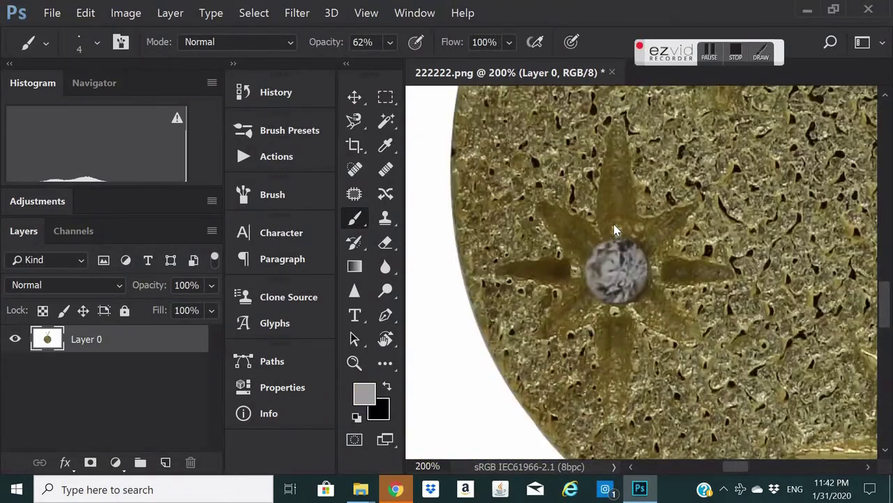
Extend the right chain upward by cloning its existing links with the Clone Stamp at 333 px and 100% opacity.
scroll(724, 182, "up", 1)
scroll(723, 181, "up", 3)
key("s")
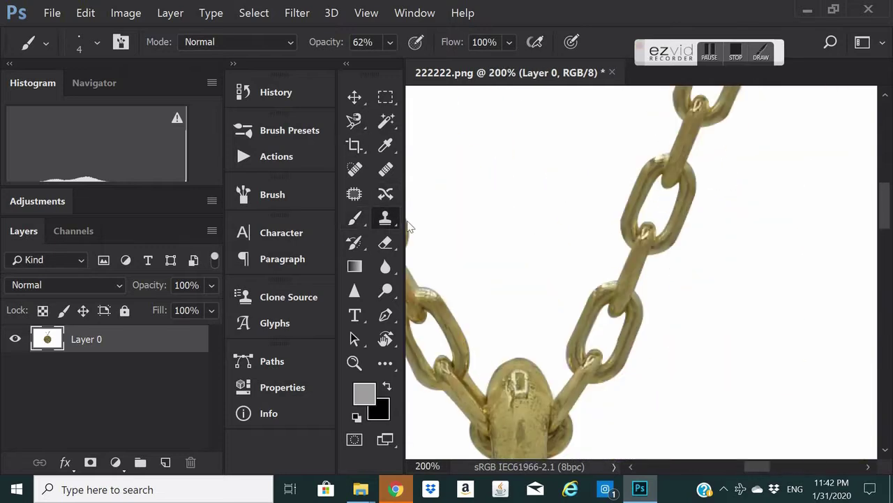
scroll(658, 189, "down", 2)
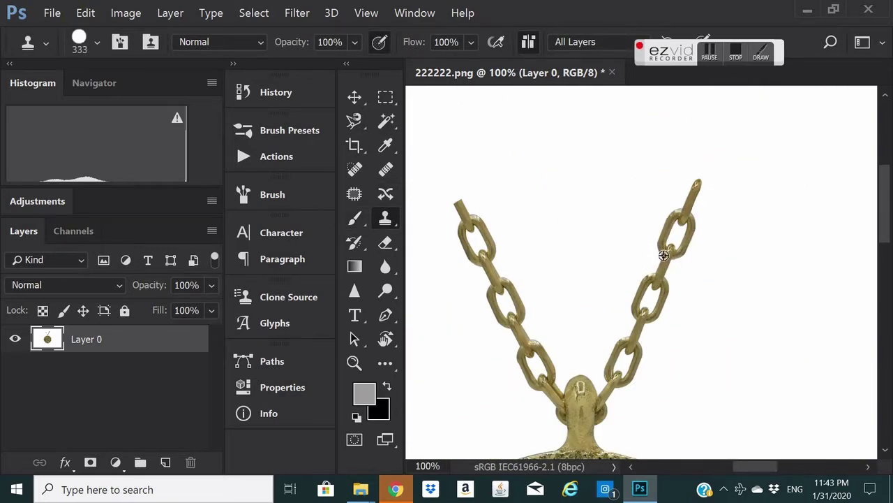
scroll(664, 255, "up", 1)
scroll(664, 255, "down", 1)
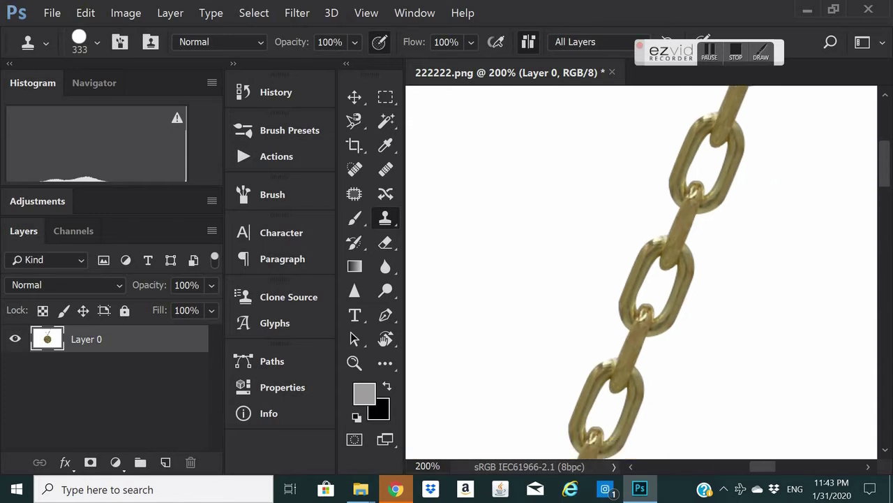
scroll(619, 230, "down", 3)
scroll(618, 230, "up", 2)
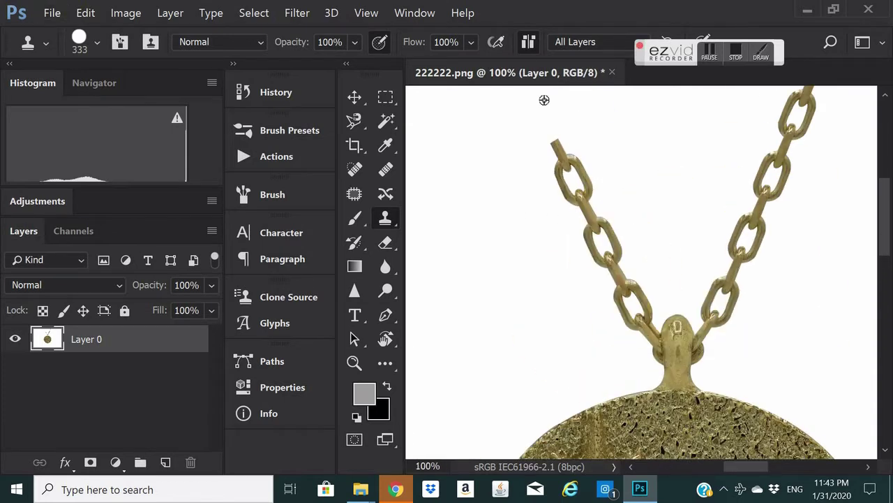
Clean the edges of the left chain's links with a white brush at 100% opacity.
key("b")
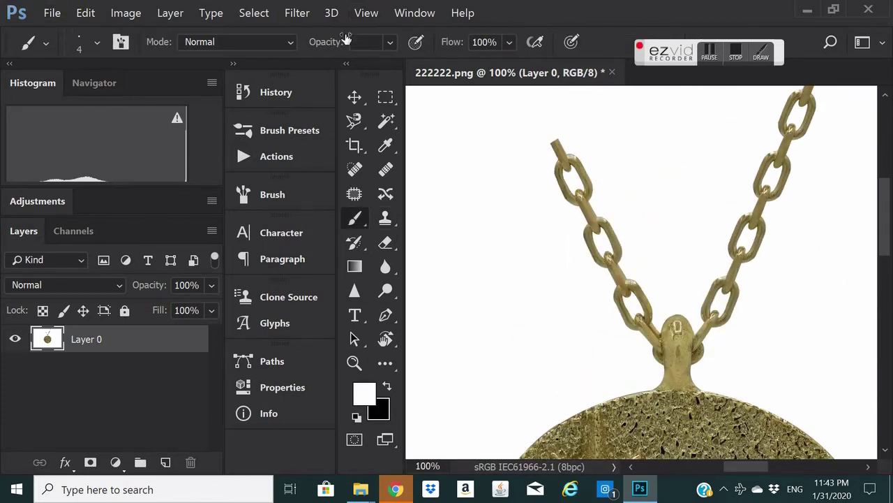
scroll(626, 242, "up", 6)
left_click(97, 42)
left_click(605, 221)
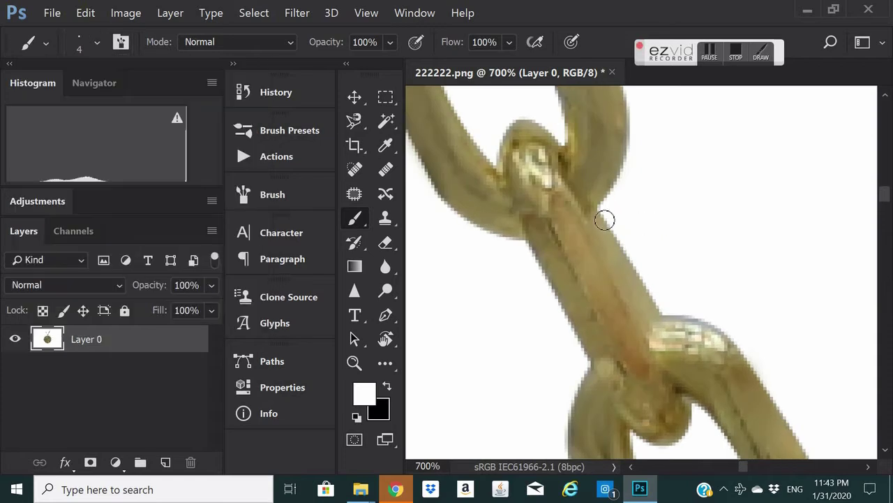
scroll(677, 307, "down", 4)
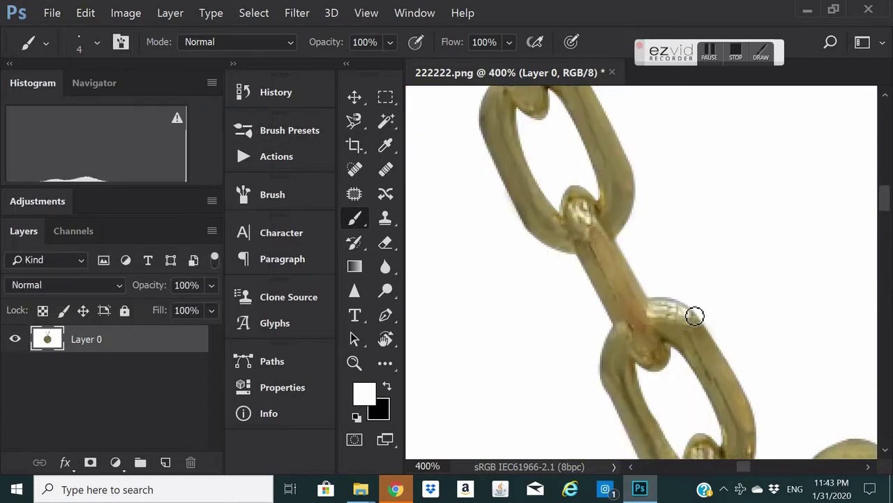
Extend the left chain upward by cloning its existing links with the 333 px Clone Stamp, and return to the Brush tool.
left_click(385, 219)
left_click(550, 167)
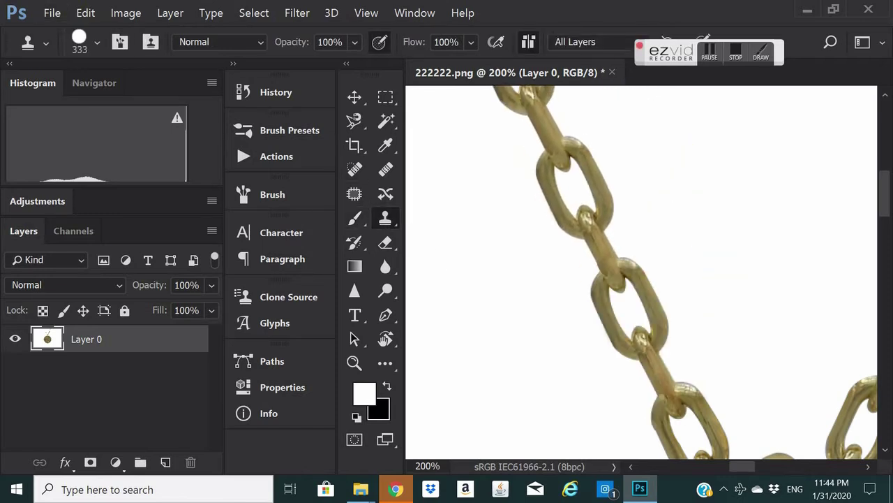
scroll(642, 273, "up", 3)
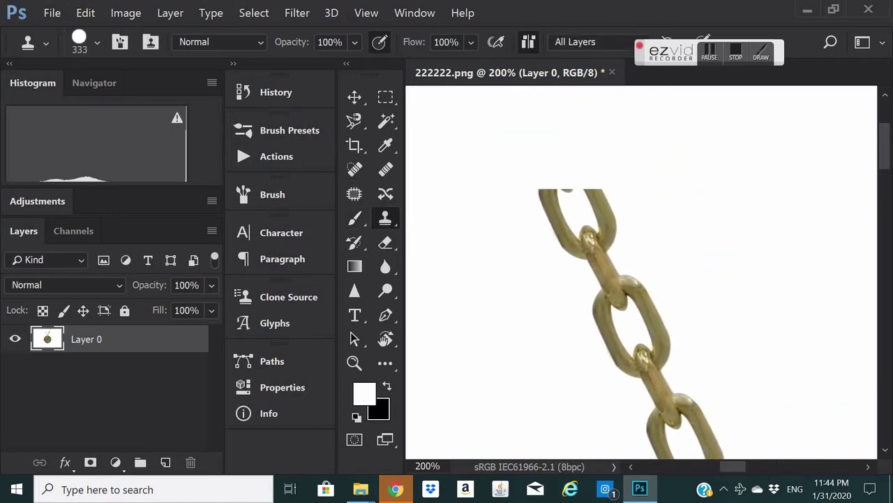
scroll(534, 231, "down", 3)
scroll(525, 277, "down", 3)
key("b")
scroll(524, 277, "down", 2)
scroll(524, 277, "up", 1)
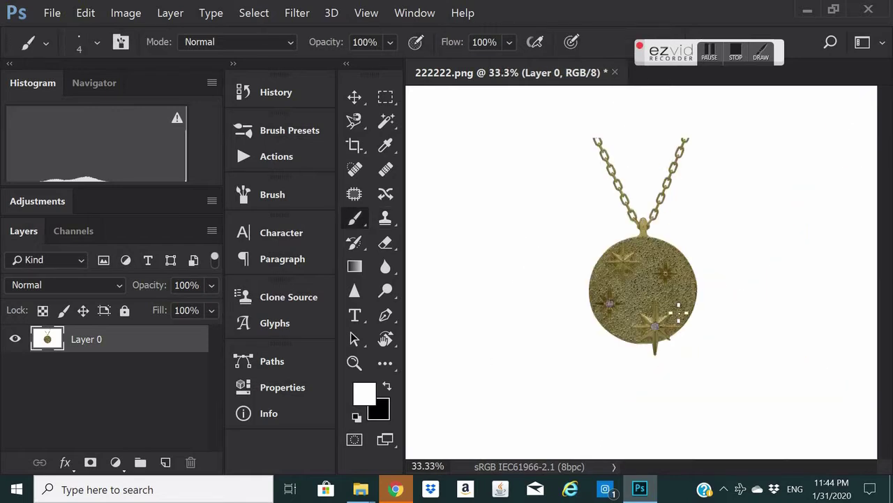
Add a Brightness/Contrast adjustment layer with brightness 50 and contrast 15 to lighten the necklace.
scroll(678, 312, "down", 1)
scroll(698, 309, "up", 1)
left_click(37, 201)
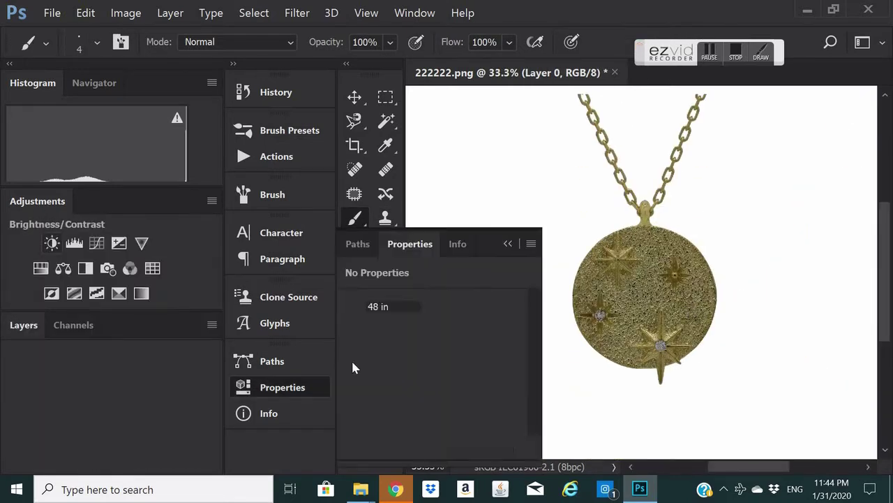
left_click_drag(432, 349, 457, 349)
type("50")
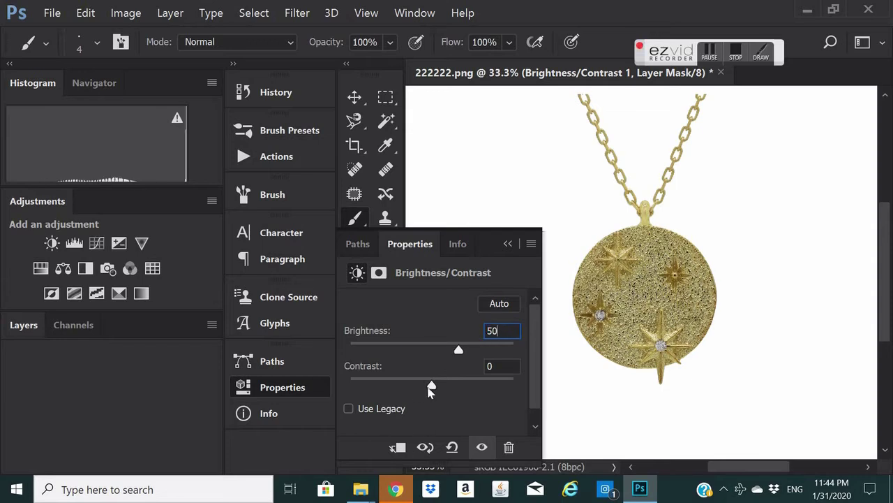
left_click_drag(405, 384, 448, 382)
left_click(14, 326)
Duplicate Layer 0 and convert the copy to a Smart Object.
left_click_drag(166, 364, 165, 462)
left_click(254, 13)
right_click(107, 369)
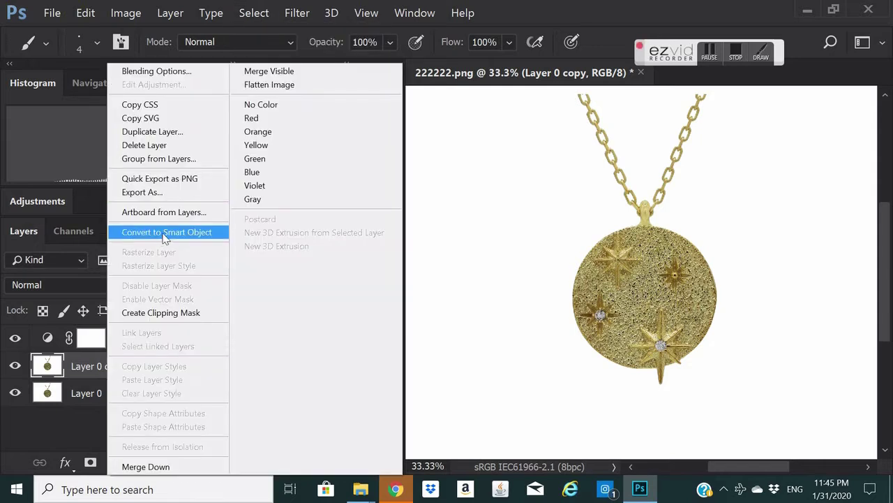
left_click(165, 232)
left_click(297, 12)
left_click(512, 258)
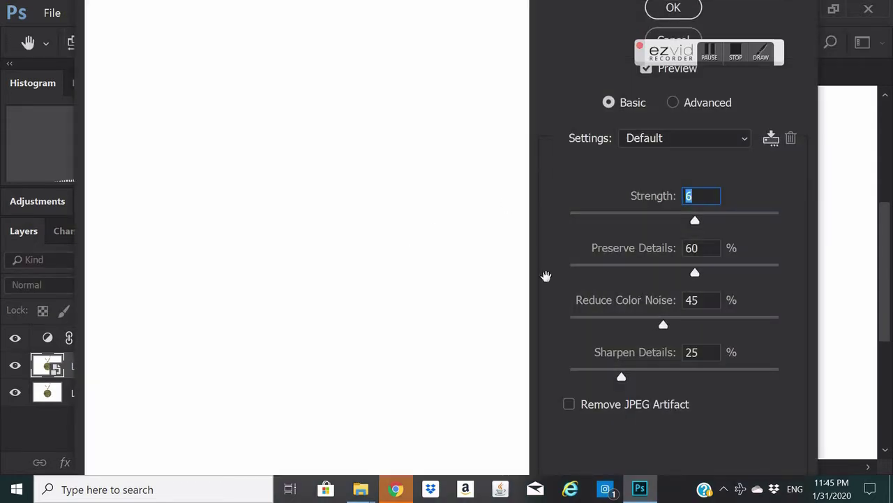
left_click(669, 39)
Apply the Dust & Scratches filter to Layer 0 copy with a radius of 4 pixels and threshold 1.
left_click(297, 12)
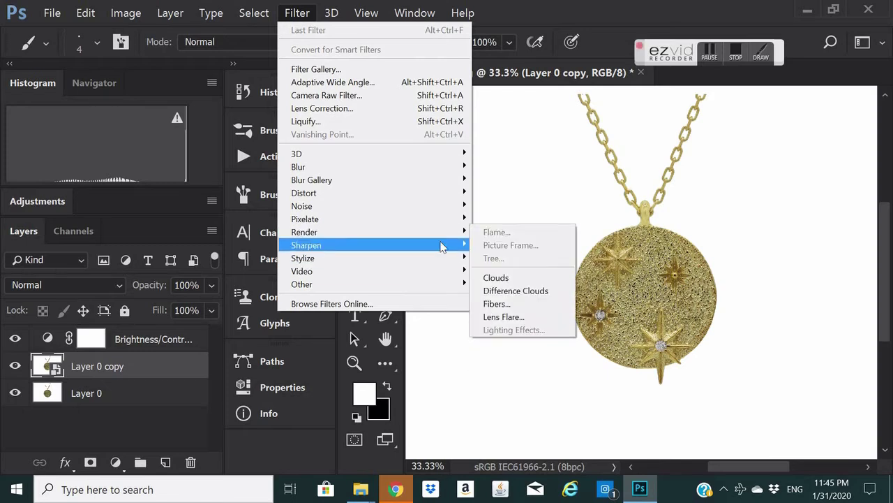
mouse_move(314, 206)
left_click(506, 232)
left_click_drag(328, 45, 175, 46)
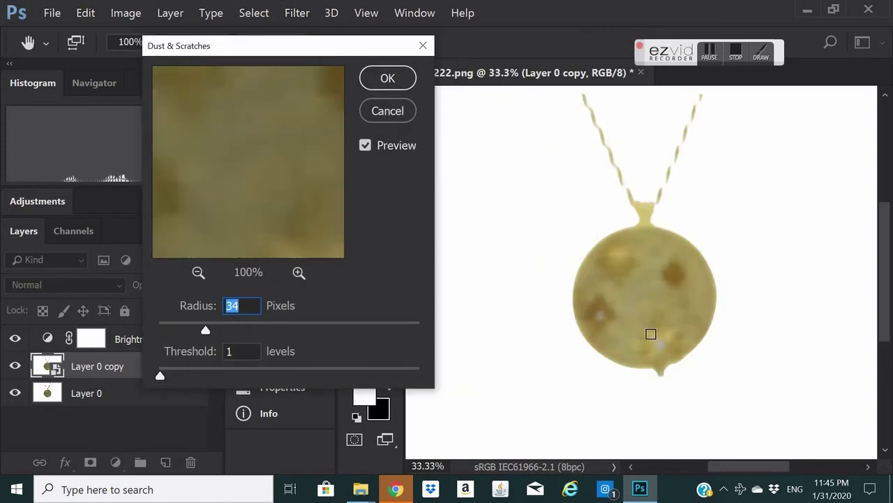
left_click_drag(204, 328, 164, 332)
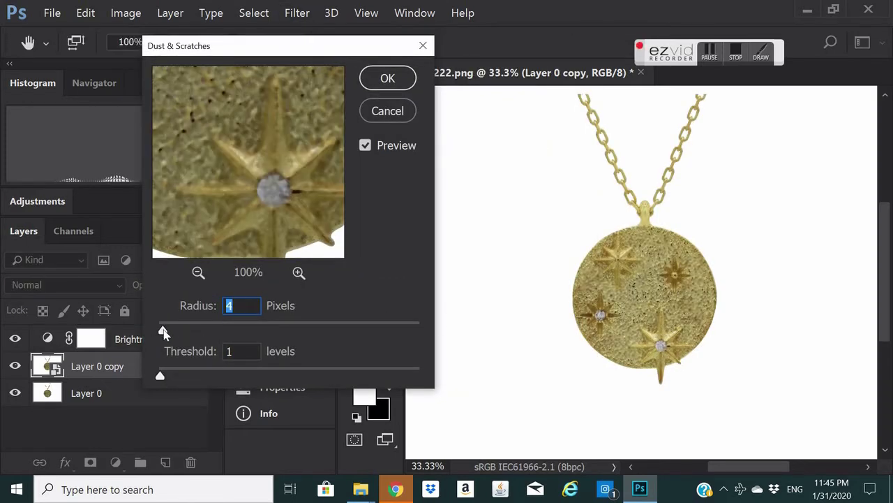
left_click(635, 206)
left_click_drag(336, 230, 333, 169)
left_click(387, 77)
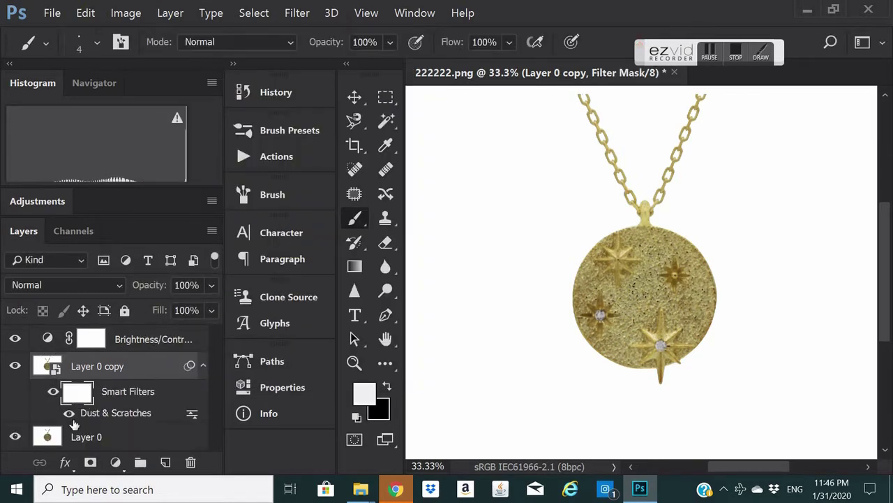
Fill the Dust & Scratches filter mask with black and make white the foreground color for painting.
left_click(85, 13)
left_click(126, 215)
left_click(478, 118)
left_click(409, 238)
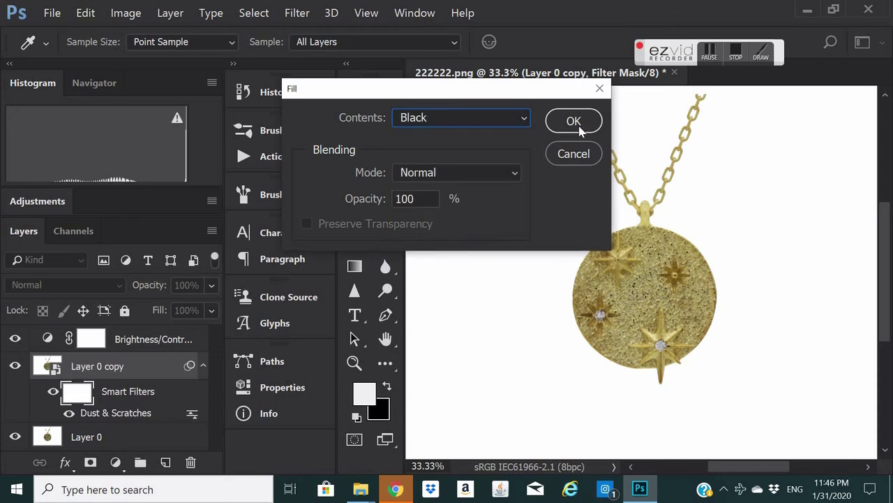
key("Return")
left_click(357, 417)
key("x")
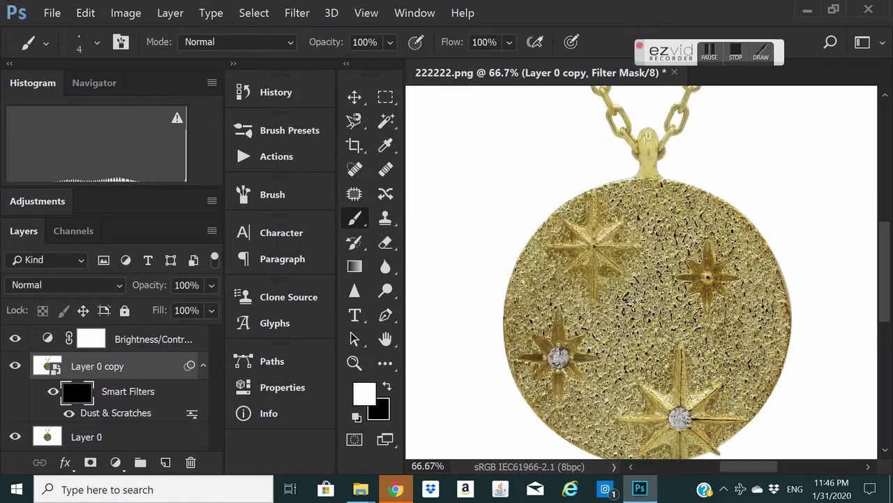
Smooth the points of the pendant's upper-left star by painting the filter mask white at 60% opacity, using 24 and 14 px brushes.
scroll(594, 238, "up", 5)
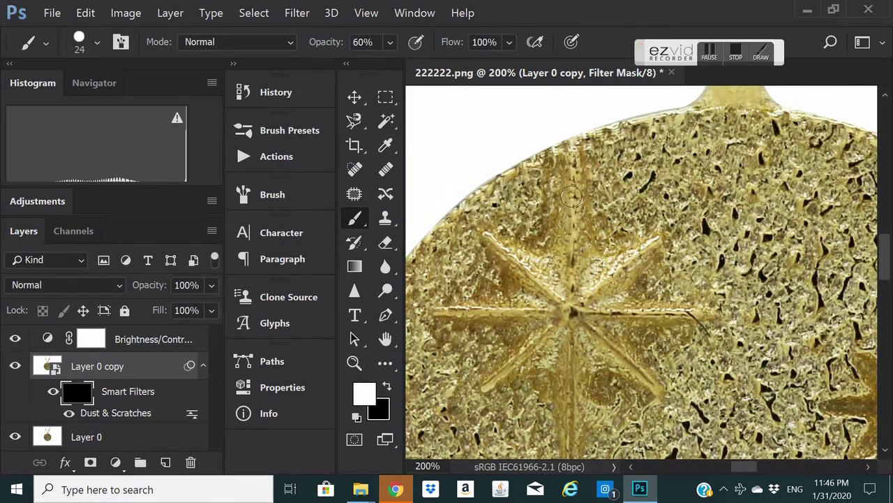
left_click_drag(574, 139, 560, 263)
key("bracketleft")
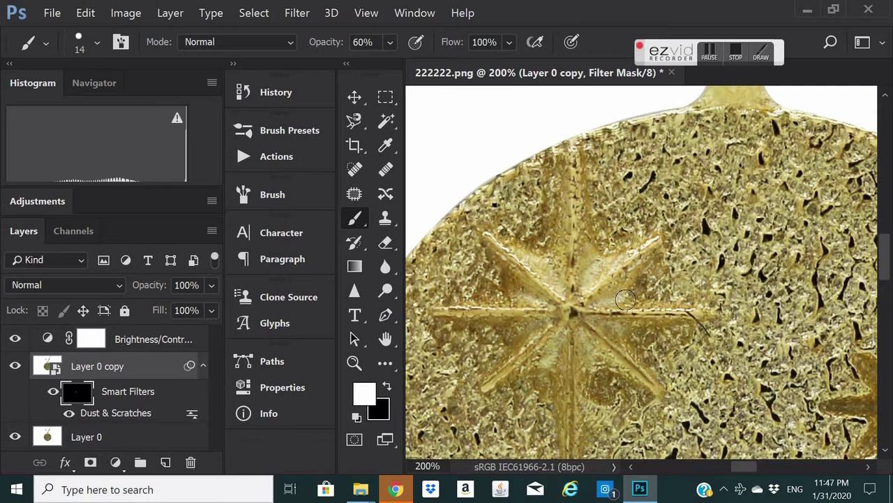
Smooth the pendant's bail by painting the filter mask white with a 31 px brush at 60% opacity.
scroll(638, 261, "up", 5)
key("bracketright")
key("bracketright")
key("bracketright")
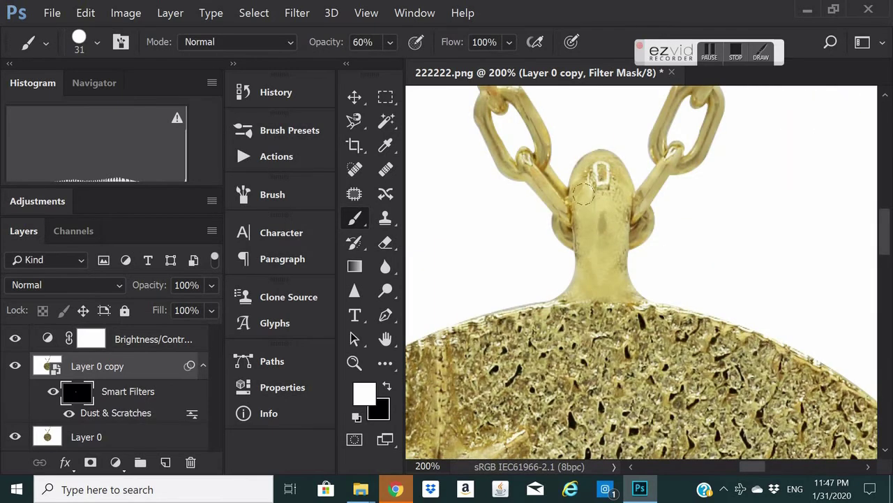
Smooth the points of the large lower star by painting the filter mask white with a 20 px brush at 60% opacity.
scroll(605, 229, "down", 3)
scroll(578, 263, "up", 4)
key("bracketleft")
key("bracketleft")
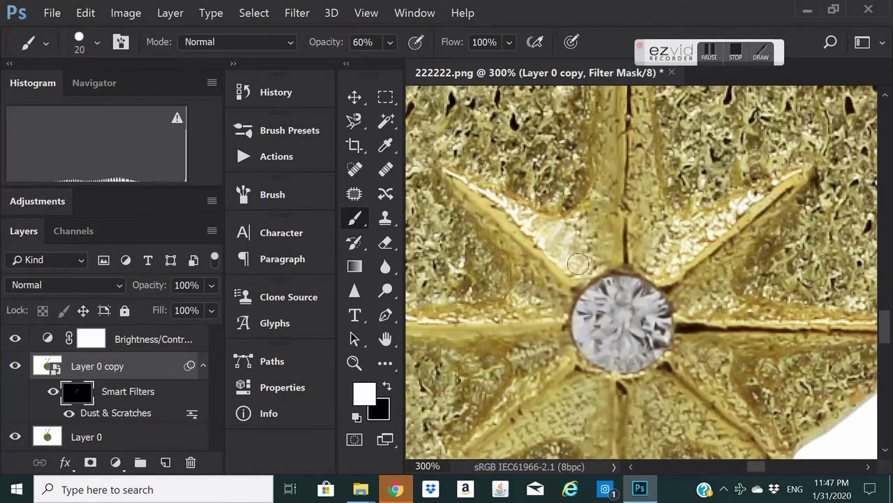
scroll(706, 283, "down", 3)
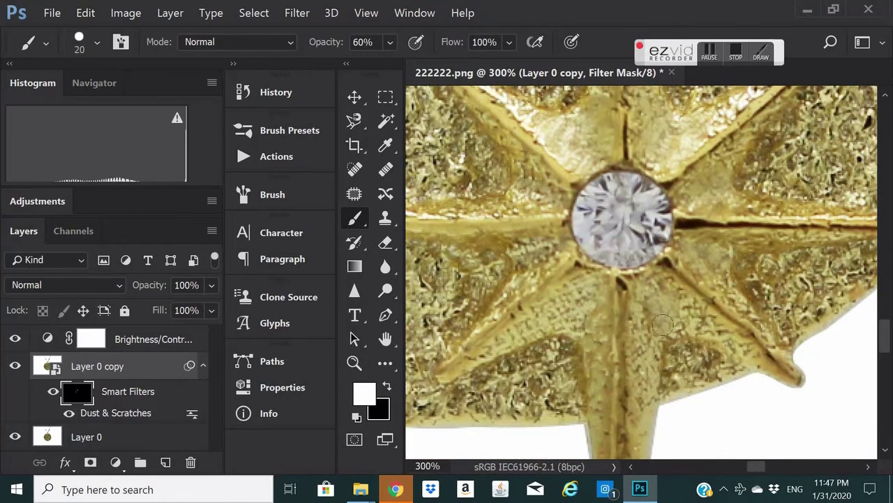
scroll(590, 323, "up", 2)
scroll(559, 314, "down", 3)
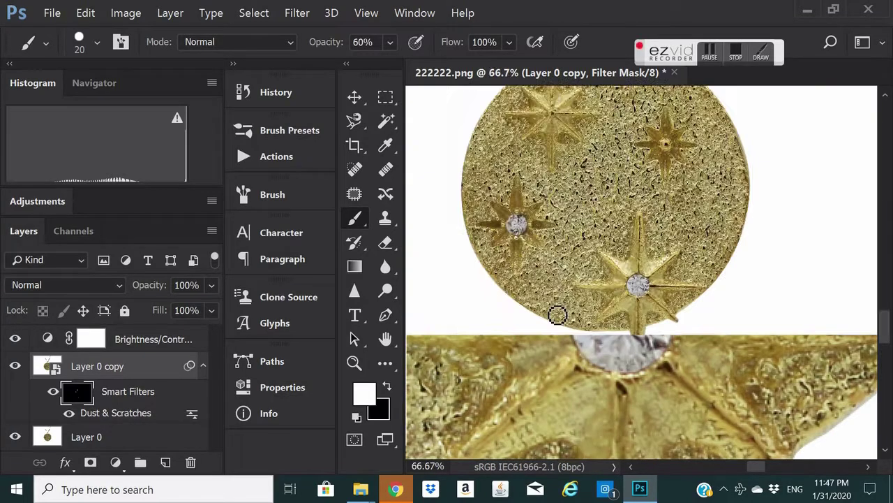
Smooth the points of the small right star on the filter mask with the 20 px white brush at 60% opacity.
scroll(578, 168, "up", 4)
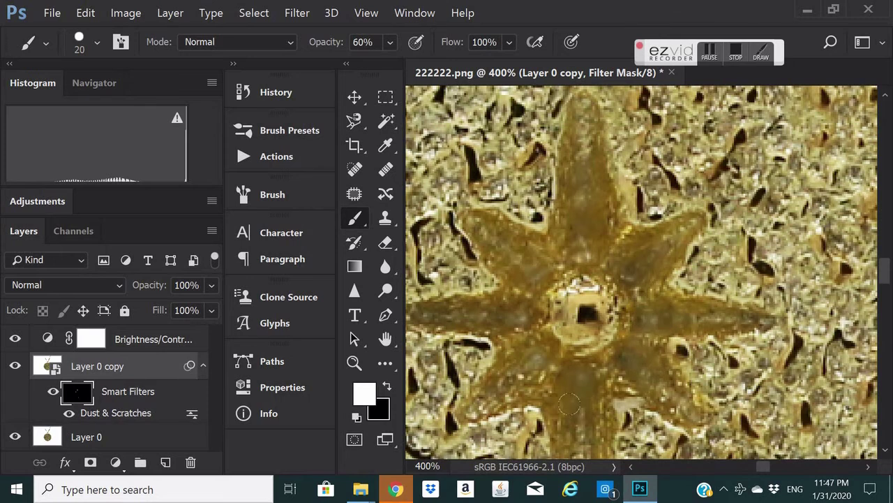
scroll(528, 264, "down", 3)
scroll(632, 288, "down", 3)
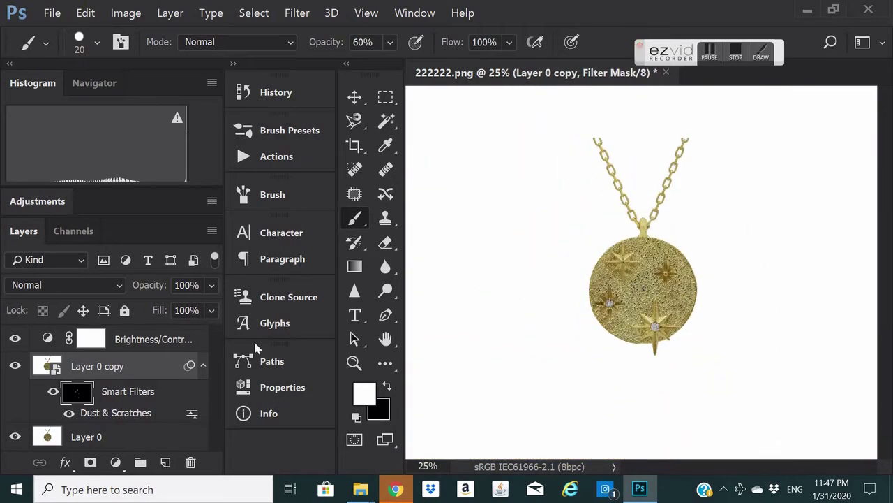
Rasterize the smoothed Layer 0 copy and delete the original layer and its extra duplicate beneath it.
left_click(488, 251)
left_click(446, 217)
left_click_drag(112, 401, 166, 461)
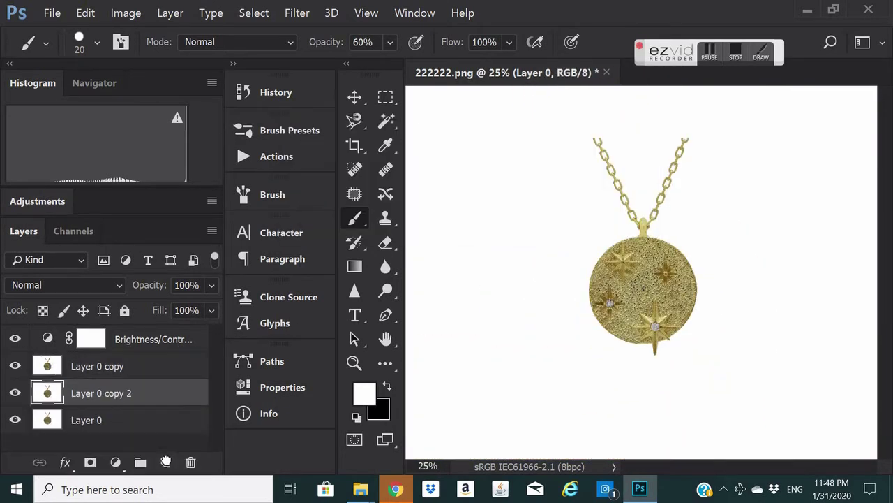
left_click_drag(104, 393, 190, 462)
scroll(644, 329, "up", 1)
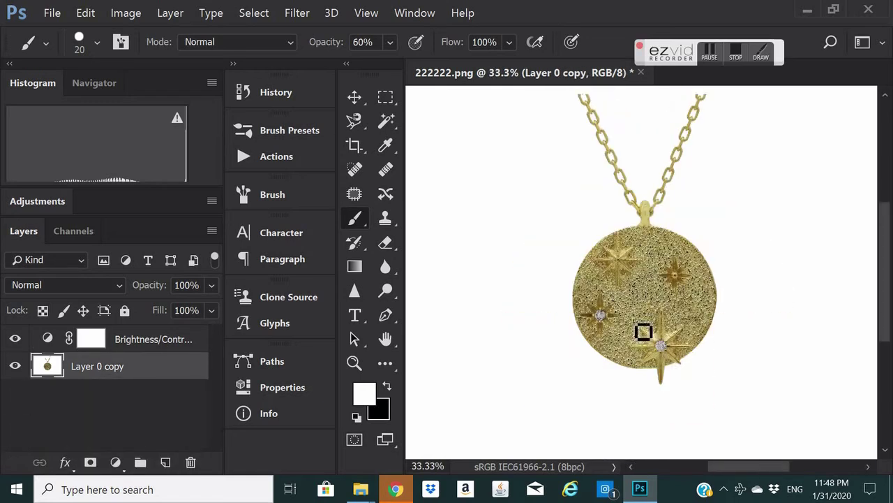
Set the brightness of the Brightness/Contrast adjustment layer to 40.
key("alt+bracketright")
key("ctrl+1")
left_click_drag(458, 349, 445, 345)
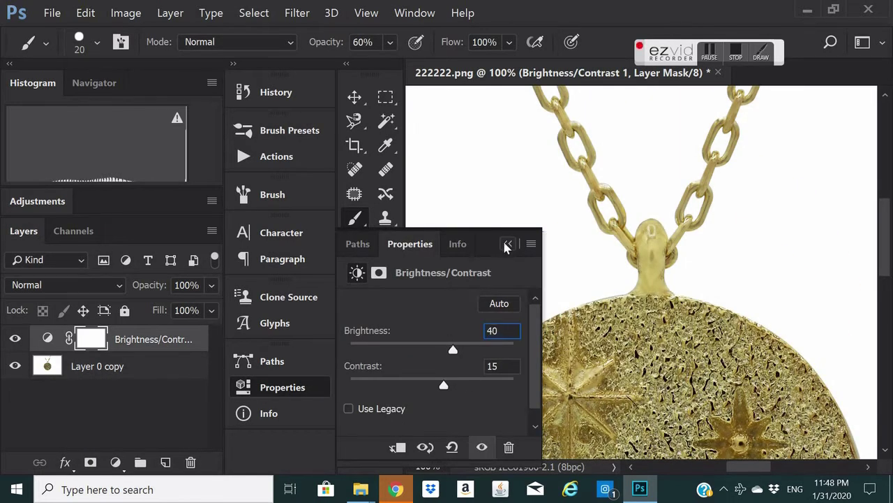
left_click(508, 244)
left_click(116, 368)
left_click_drag(116, 367, 165, 462)
right_click(113, 370)
left_click(207, 232)
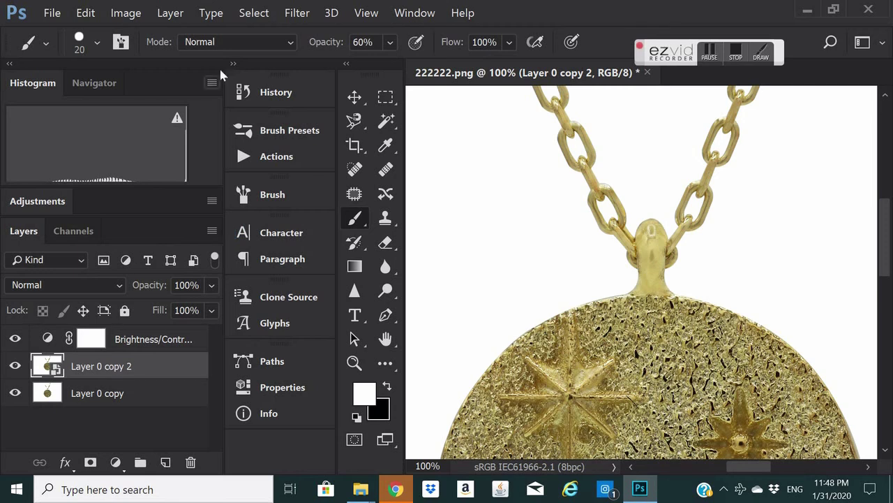
left_click(297, 12)
mouse_move(352, 244)
left_click(506, 309)
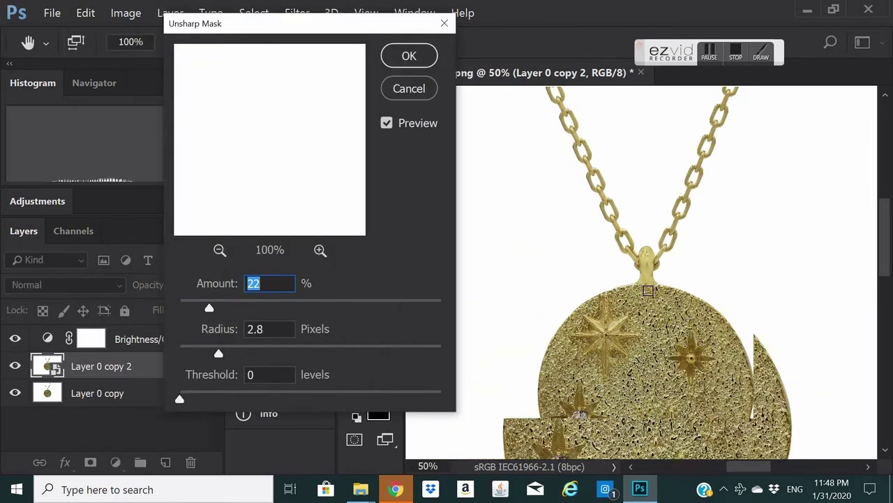
left_click(601, 365)
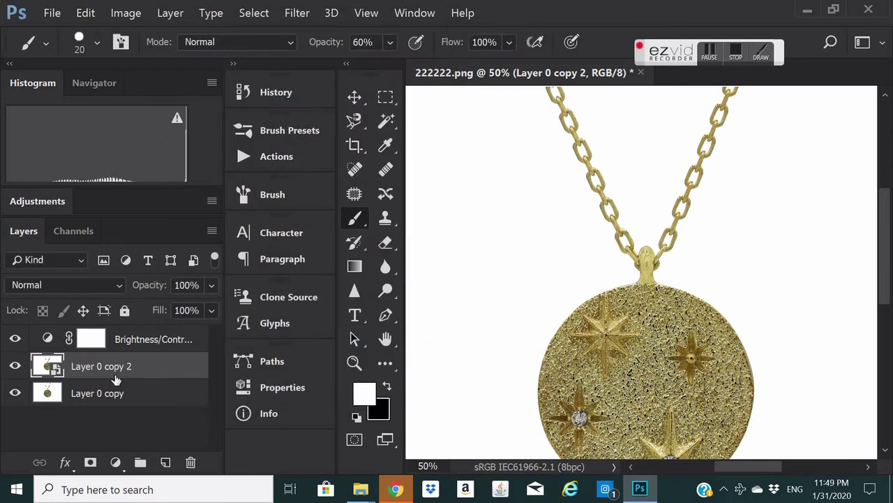
left_click(98, 393)
scroll(638, 401, "up", 4)
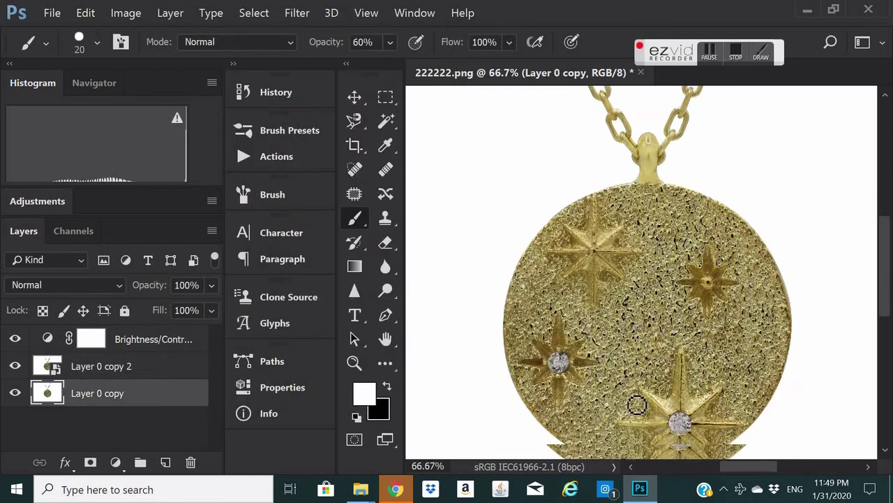
key("ctrl+z")
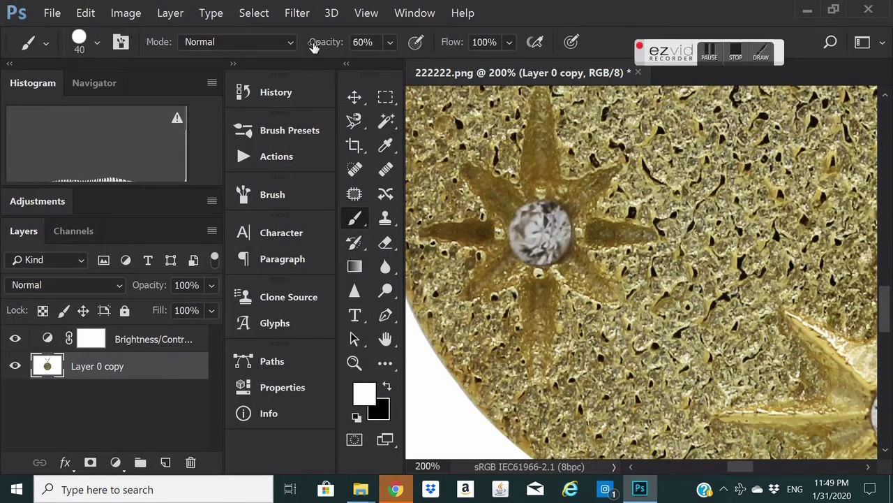
Try brightening the round stone in the left star with a soft 71 px white brush at 37% opacity.
left_click_drag(314, 46, 300, 41)
left_click(97, 42)
double_click(110, 159)
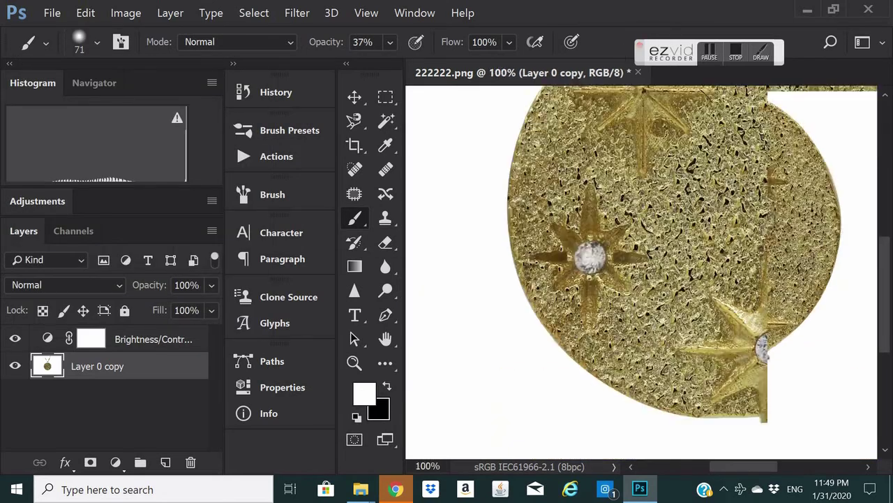
key("ctrl+minus")
Brighten the round stones in the left and lower stars with the soft white brush at 12% opacity, sized 71 and 66 px.
left_click(96, 42)
left_click(314, 42)
type("23")
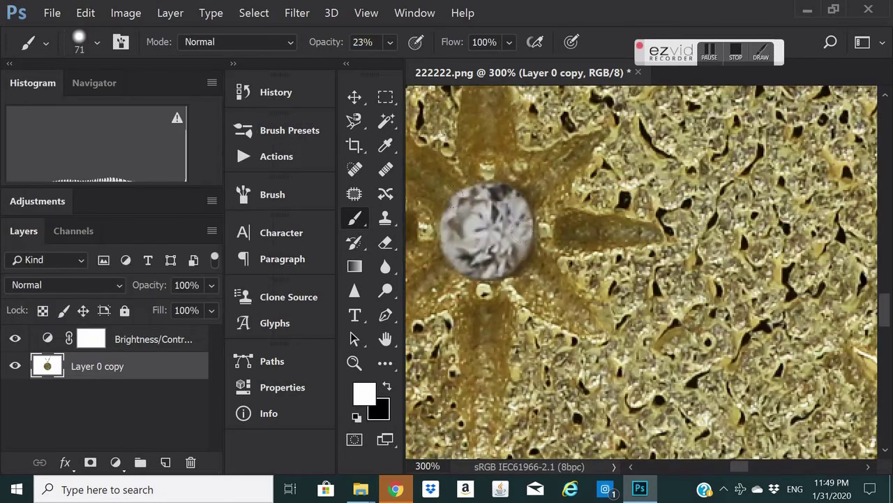
scroll(572, 237, "up", 2)
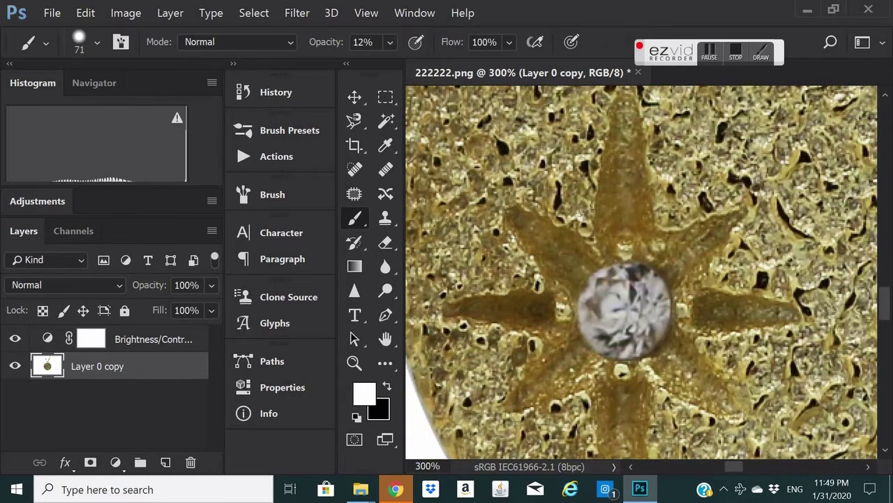
left_click_drag(624, 307, 430, 170)
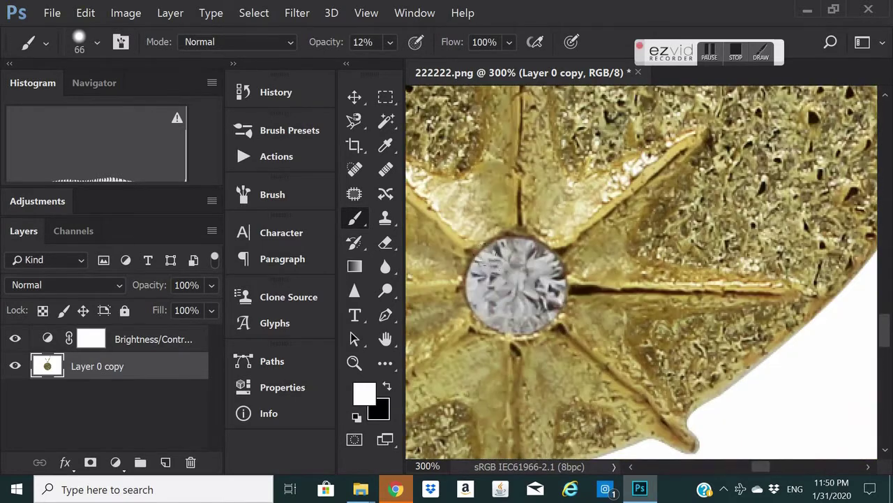
scroll(600, 309, "down", 6)
scroll(601, 309, "up", 2)
Duplicate Layer 0 copy as a Smart Object and sharpen the duplicate with the Unsharp Mask filter.
left_click(124, 365)
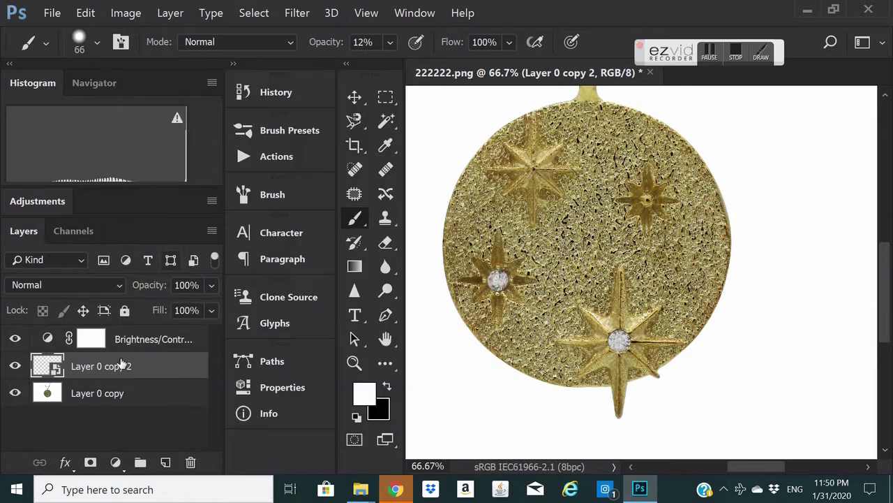
left_click(254, 12)
mouse_move(297, 12)
mouse_move(451, 225)
mouse_move(307, 245)
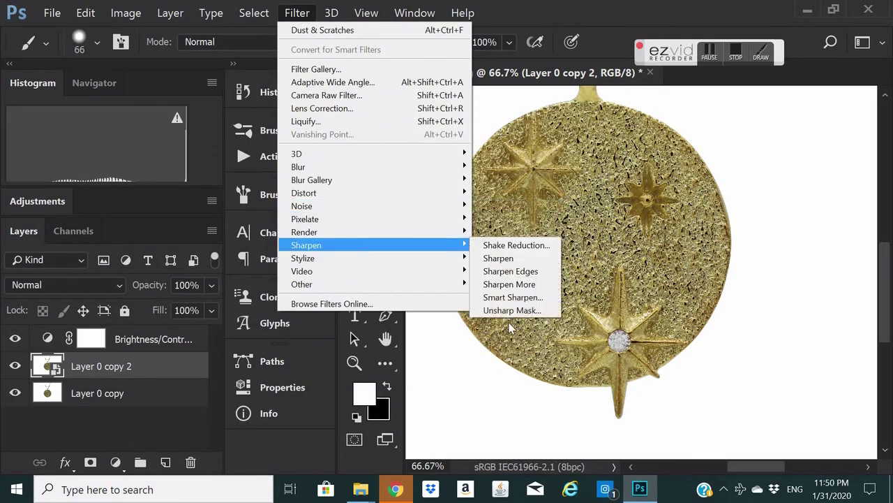
left_click(506, 311)
key("Return")
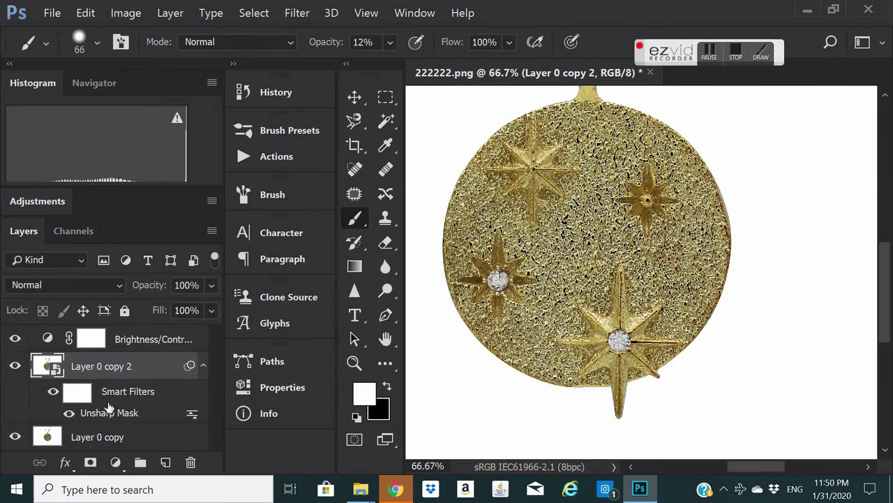
Fill the Unsharp Mask filter mask with black.
left_click(120, 15)
key("shift+F5")
key("Return")
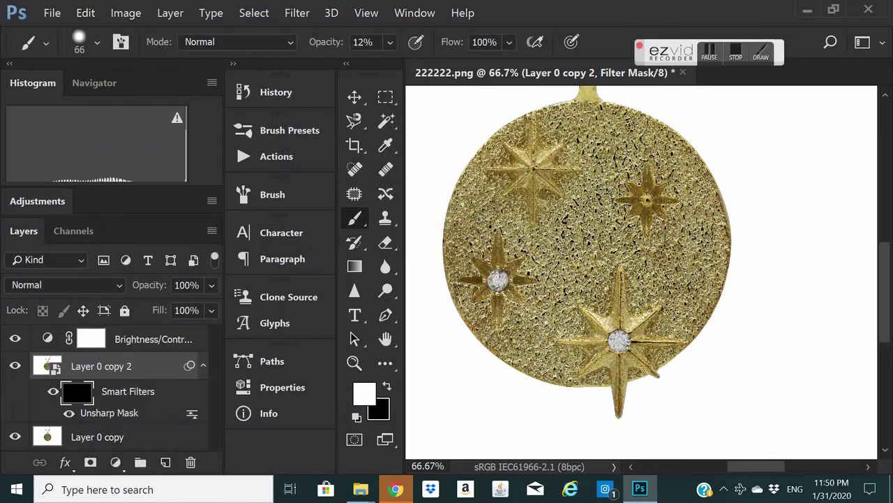
Reveal the sharpening on the stars' round stones by painting the filter mask white with a 50 px brush at 100% opacity.
key("ctrl+1")
key("0")
key("ctrl+plus")
key("ctrl+plus")
key("ctrl+1")
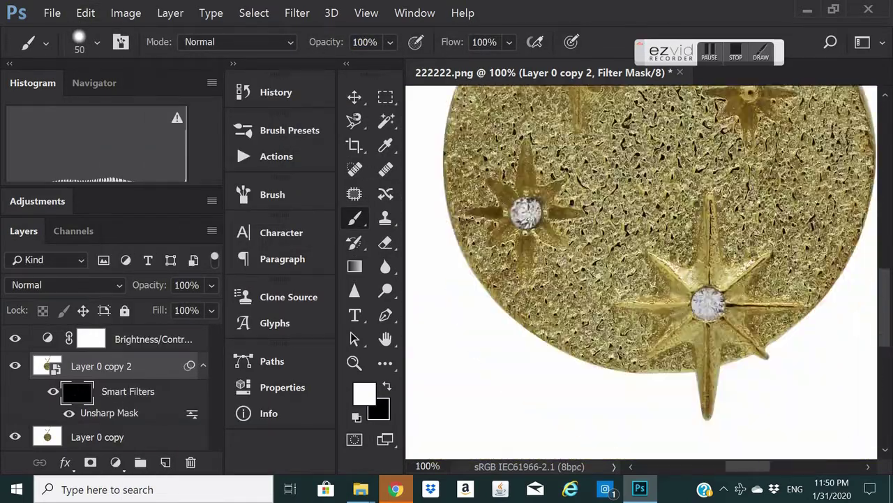
Reveal the sharpening along the chain by painting the filter mask white with a 198 px brush at 59% opacity.
key("ctrl+plus")
key("ctrl+plus")
key("ctrl+0")
key("ctrl+1")
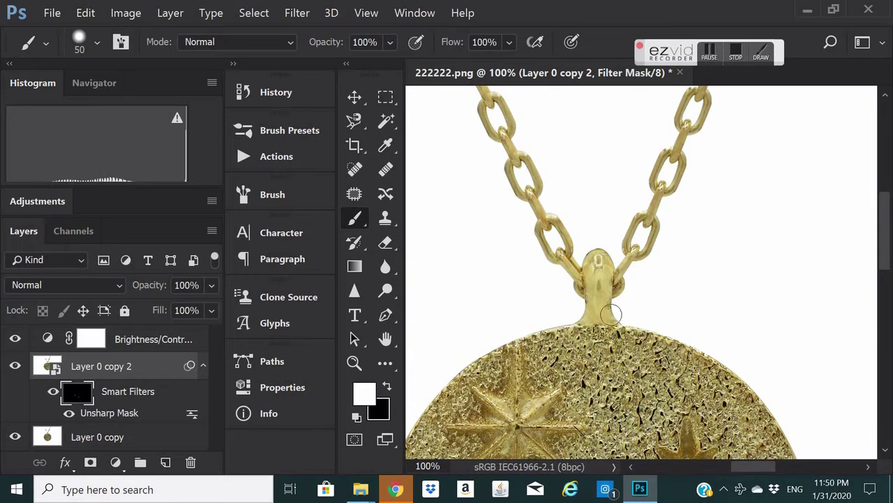
key("ctrl+minus")
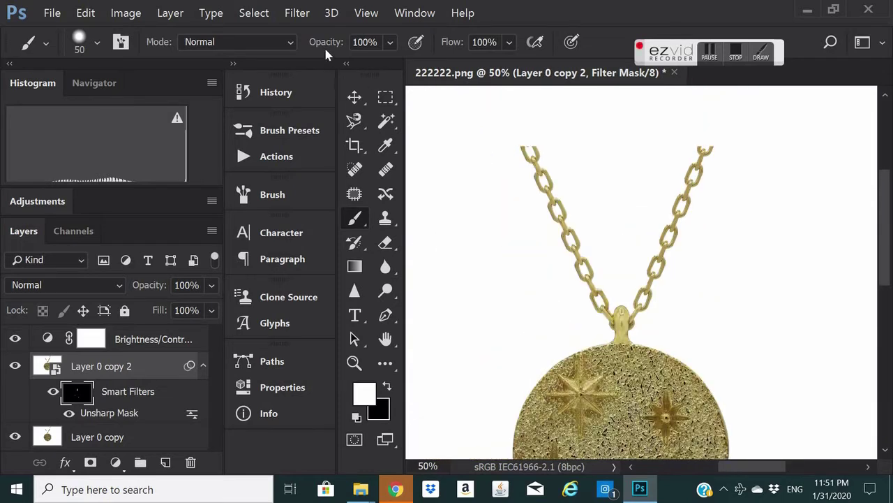
scroll(657, 298, "down", 3)
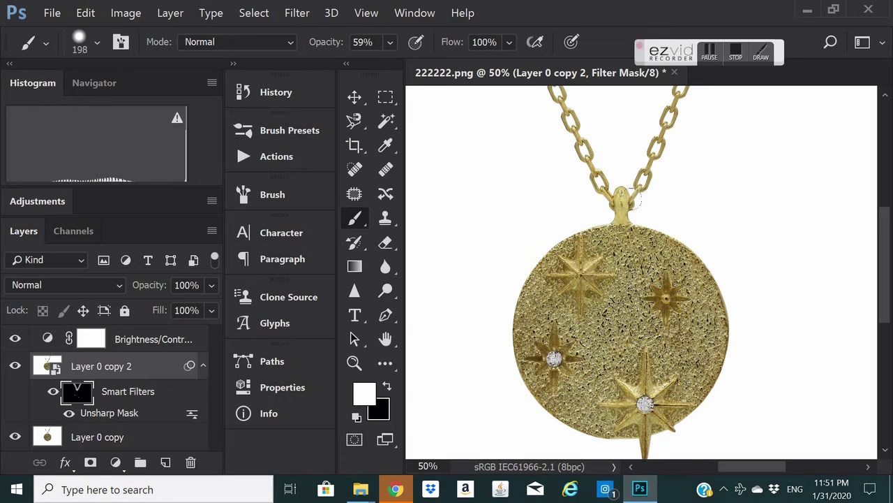
Rasterize the sharpened Layer 0 copy 2, remove Layer 0 copy beneath it, and select the Brightness/Contrast layer.
key("ctrl+minus")
key("ctrl+e")
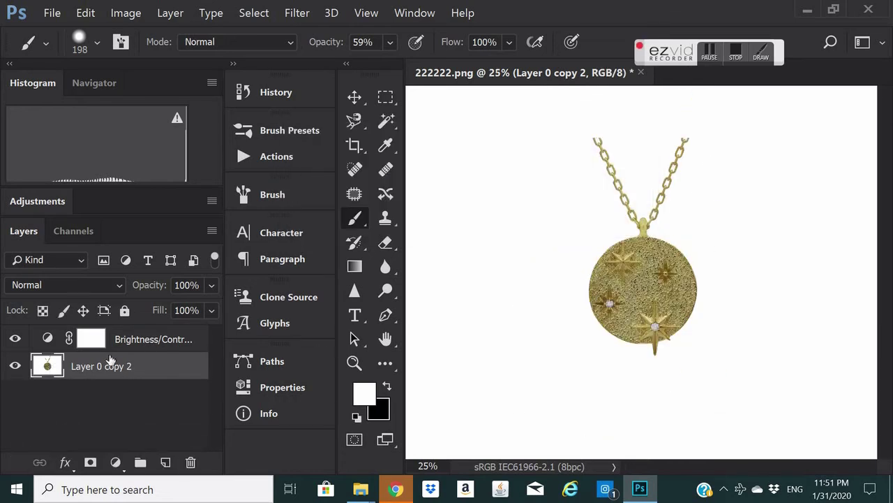
left_click(126, 348)
Switch to File Explorer and view necklace image 20 in Desktop > Edited > White Background > NEW as a colour reference, then return to Photoshop.
left_click(360, 488)
key("alt+Up")
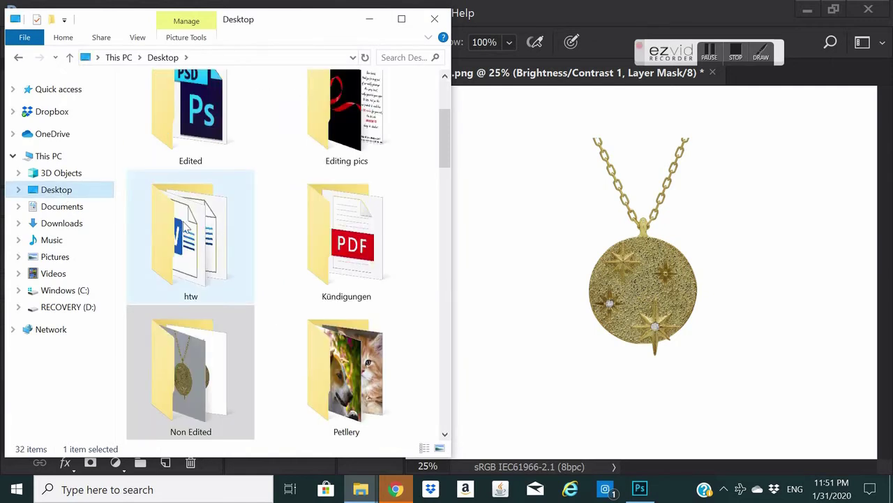
double_click(189, 112)
double_click(210, 171)
key("alt+Up")
key("Down")
key("Return")
key("Left")
key("Return")
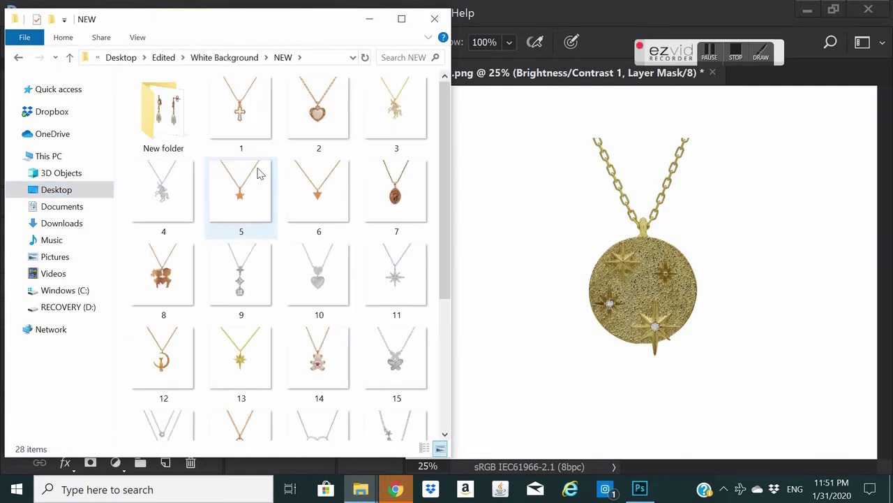
scroll(178, 325, "down", 3)
double_click(178, 324)
left_click(493, 160)
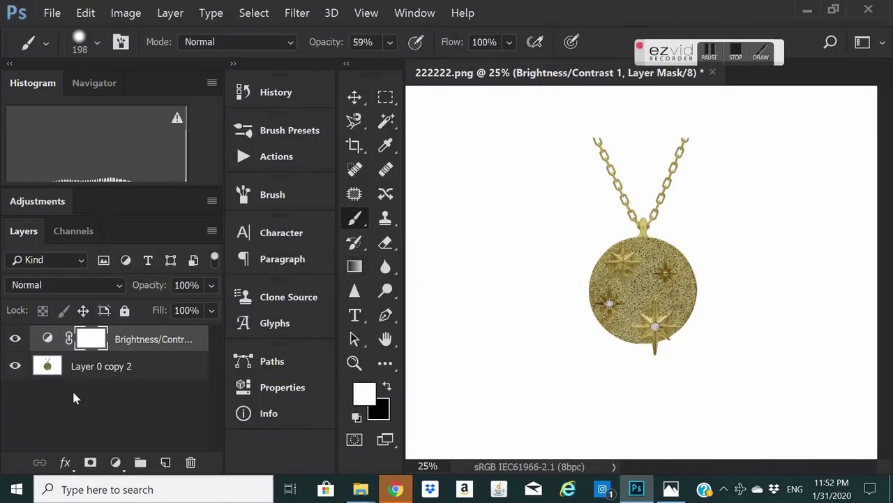
Raise the Brightness of the Brightness/Contrast adjustment layer to about 48.
double_click(47, 339)
left_click_drag(454, 352, 464, 351)
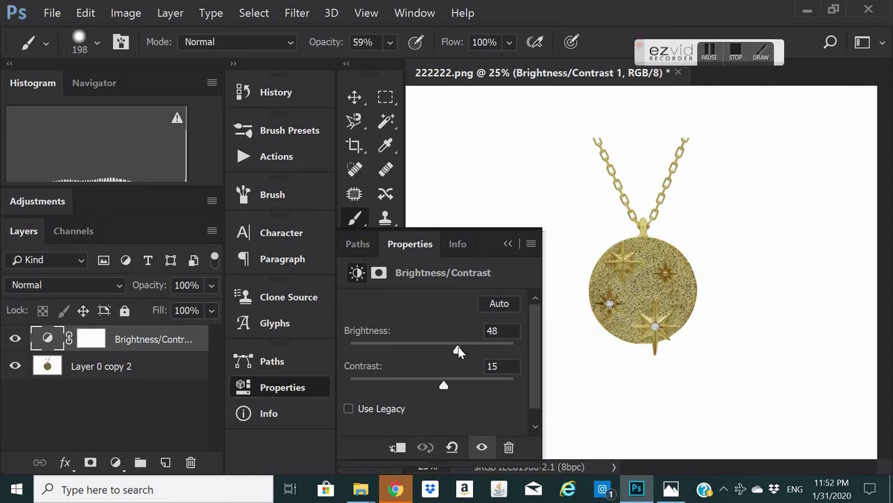
key("Return")
Add a new layer and lighten the pendant on it with a soft white 890 px brush at 12% opacity.
key("ctrl+shift+alt+n")
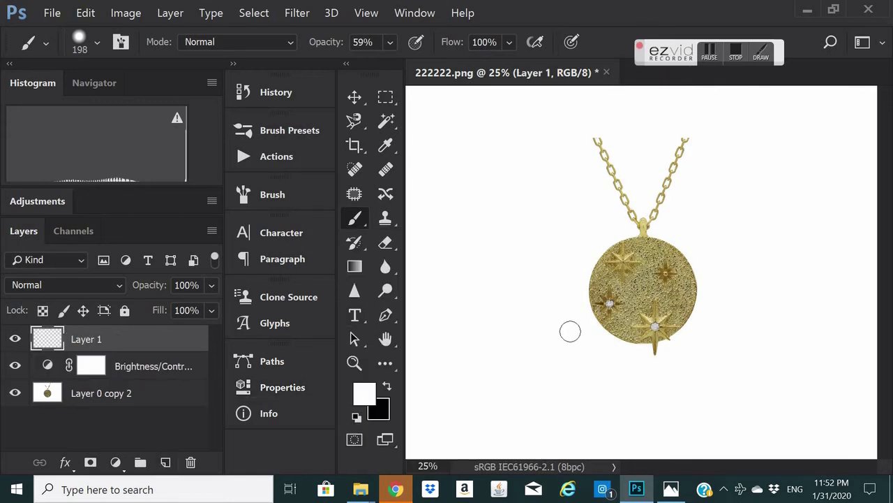
left_click_drag(571, 332, 617, 331)
mouse_move(318, 46)
left_mouse_down()
mouse_move(299, 46)
mouse_move(324, 64)
left_mouse_up()
left_click_drag(593, 323, 628, 323)
scroll(684, 293, "up", 2)
scroll(784, 211, "down", 3)
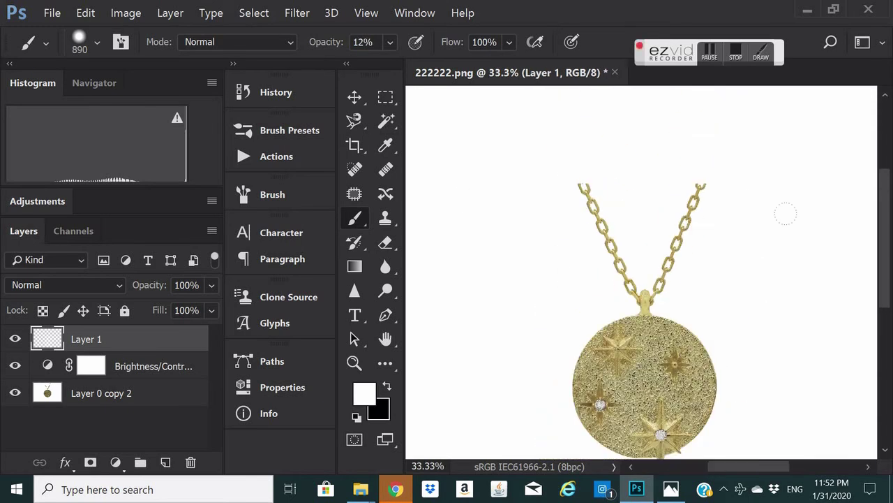
Add a Vibrance adjustment layer and raise its Vibrance to about +68 to enrich the gold.
left_click(37, 201)
left_click(142, 242)
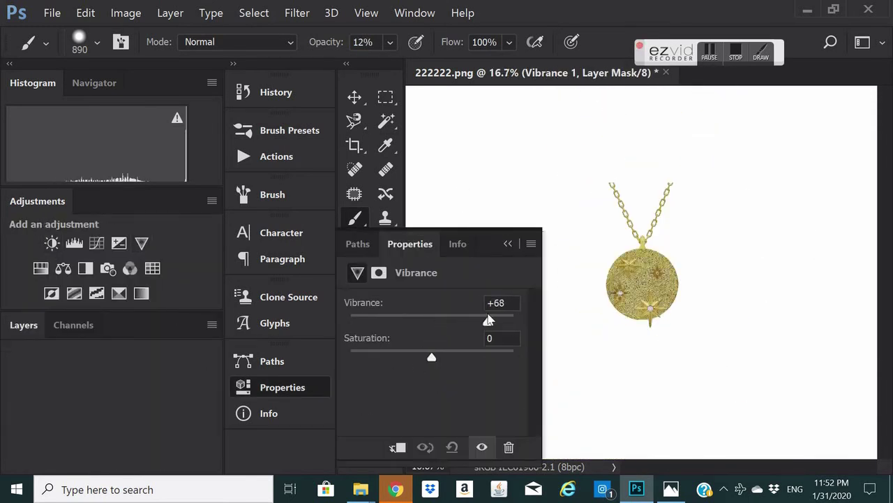
scroll(642, 272, "up", 1)
scroll(732, 207, "down", 1)
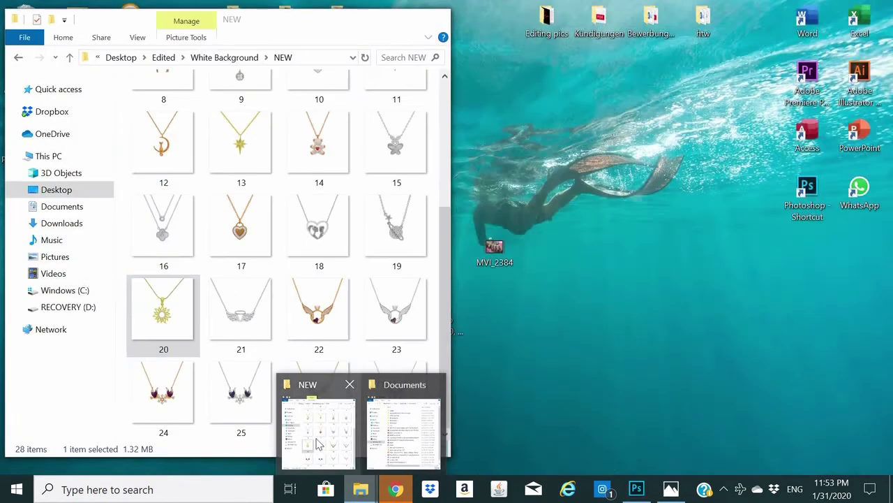
Switch to File Explorer and open the original 2.png from the Desktop's Non Edited folder as a second document in Photoshop.
left_click(321, 426)
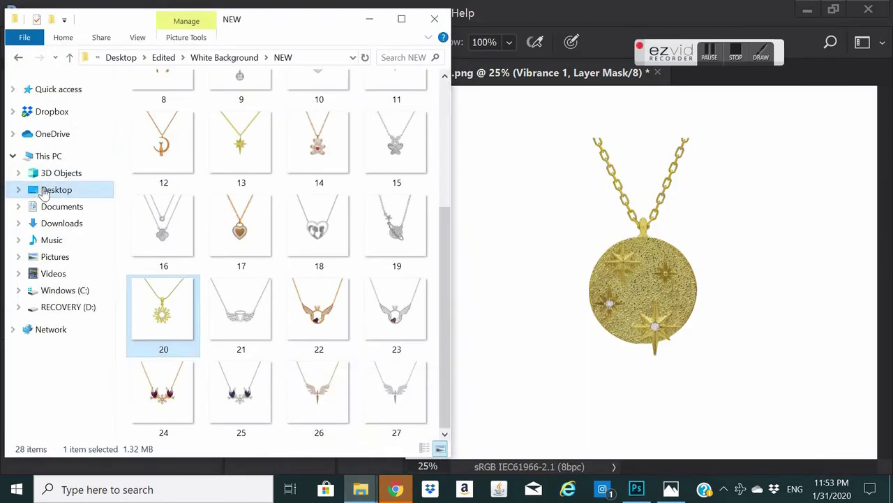
left_click(56, 188)
scroll(178, 234, "down", 3)
double_click(179, 234)
left_click_drag(375, 124, 754, 72)
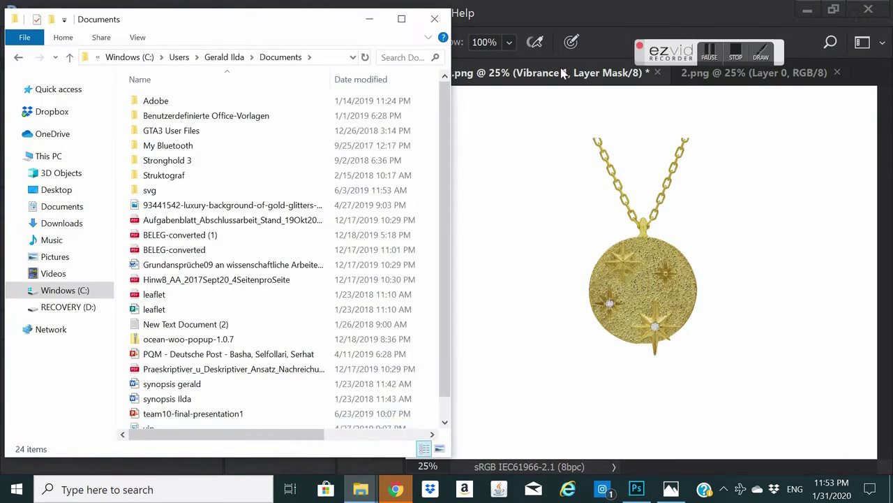
Compare the retouched 222222.png with its opening snapshot in the history, returning to the last Vibrance modification.
left_click(243, 91)
scroll(409, 180, "down", 3)
left_click(409, 179)
scroll(413, 209, "down", 3)
left_click(437, 256)
key("ctrl+alt+z")
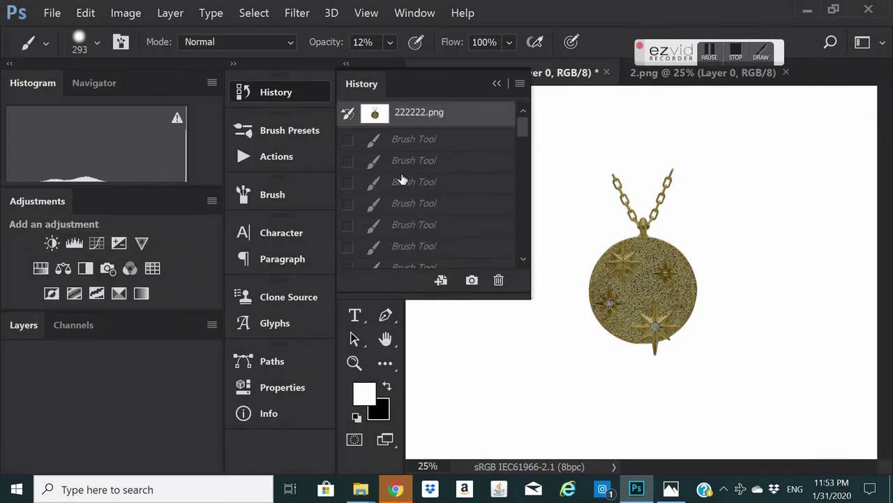
key("ctrl+alt+z")
key("ctrl+alt+z")
scroll(405, 210, "down", 3)
left_click(405, 255)
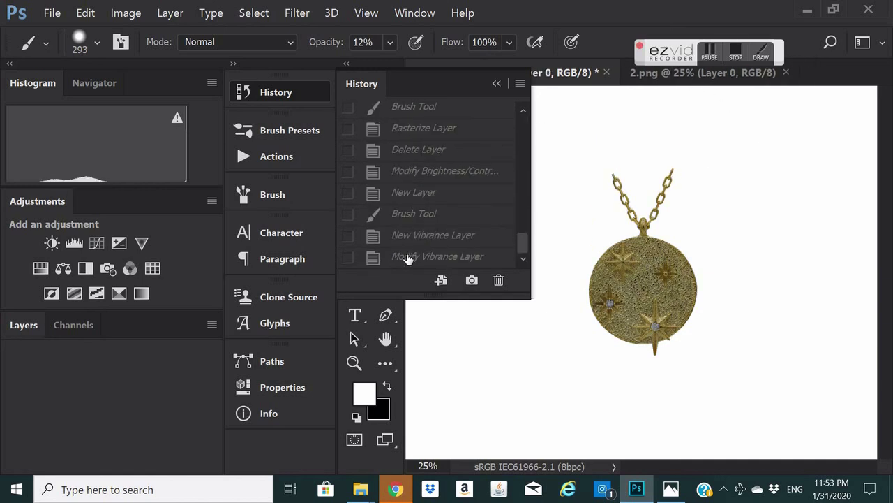
Compare the retouched necklace with the original photo by switching between 222222.png and 2.png.
left_click(649, 74)
left_click(628, 74)
left_click(650, 77)
left_click(613, 73)
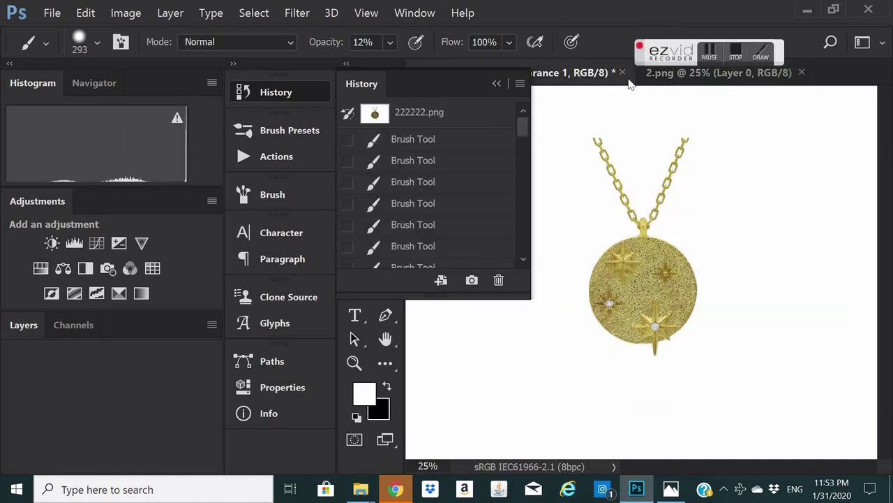